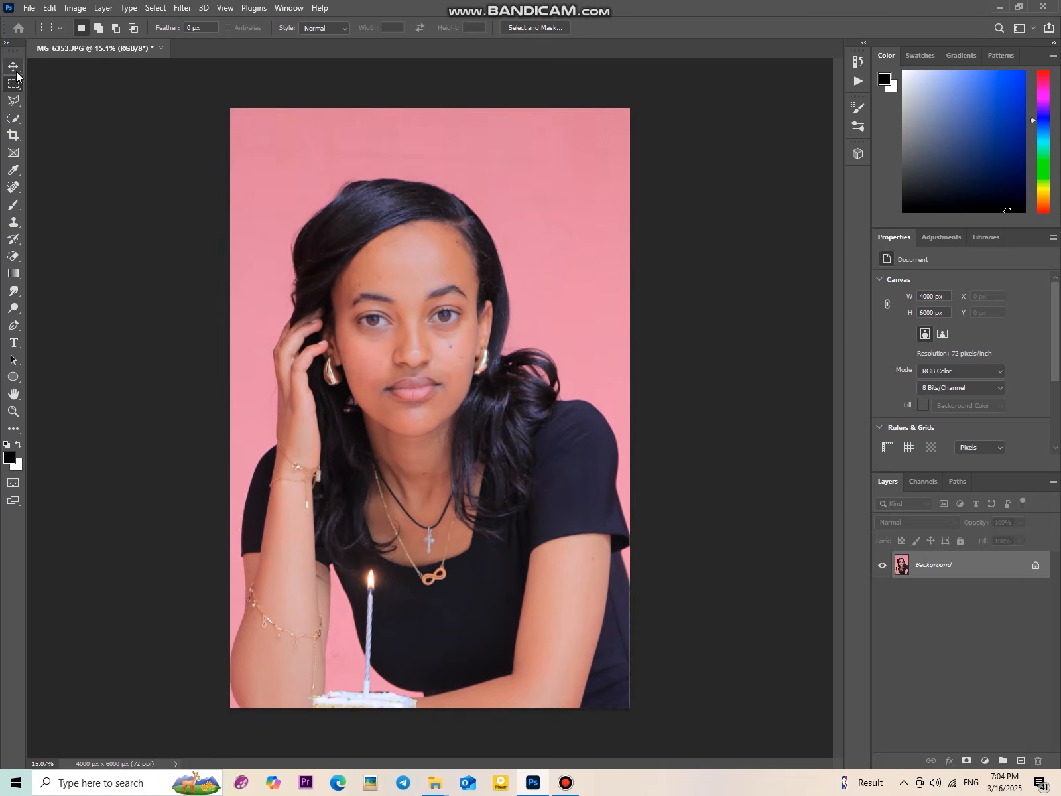
Examine the woman's face up close for skin blemishes that need retouching
scroll(315, 226, down, 4)
scroll(464, 358, up, 3)
scroll(482, 375, up, 2)
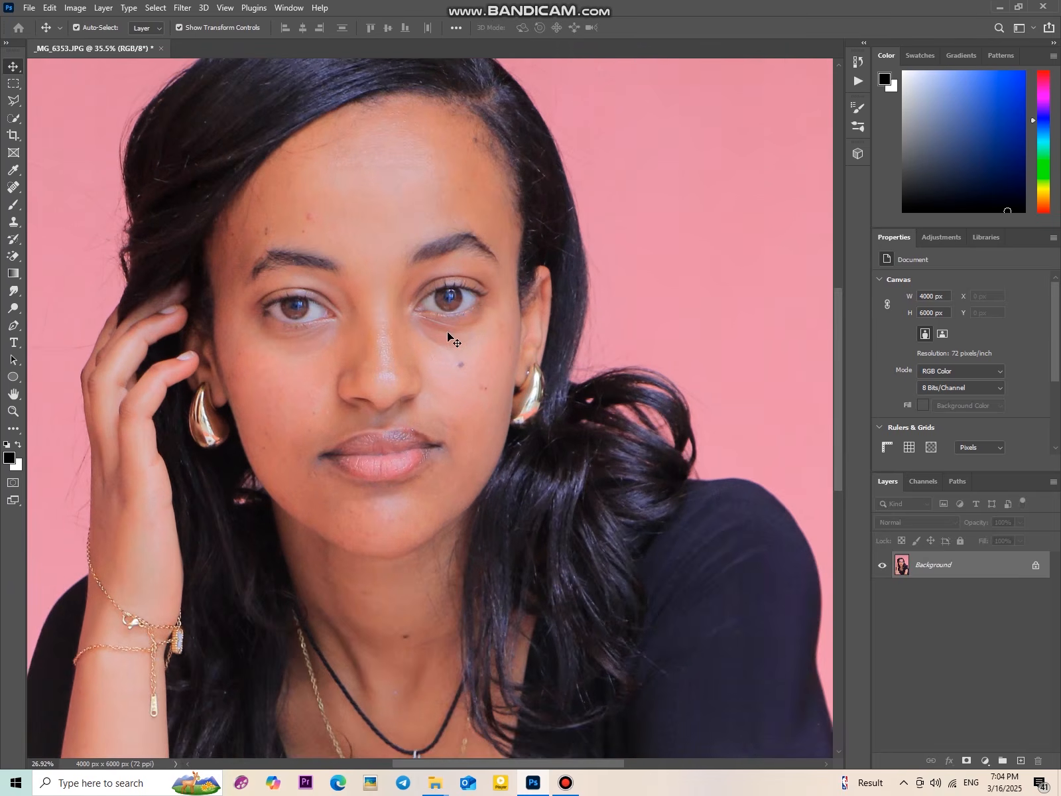
scroll(447, 335, down, 3)
scroll(386, 239, up, 2)
scroll(386, 240, down, 2)
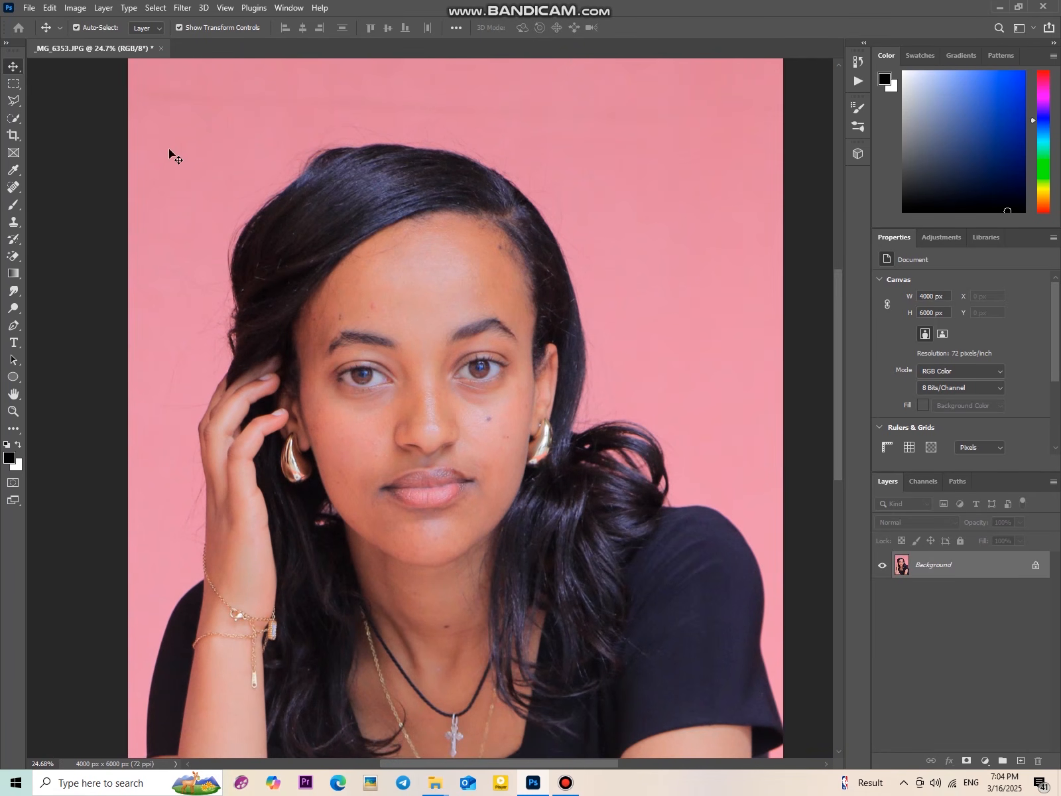
Remove the small dark spots on the forehead above the photo's left eyebrow using the Spot Healing Brush at size 60
click(13, 188)
scroll(472, 390, up, 2)
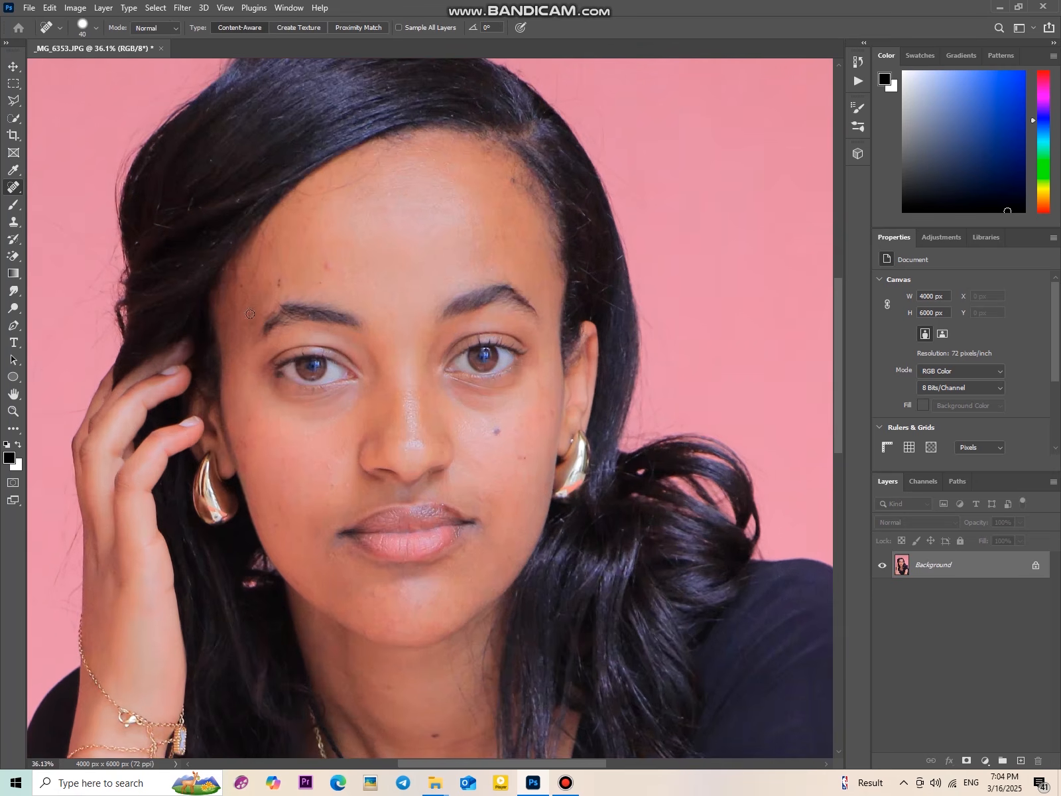
scroll(250, 313, down, 2)
scroll(284, 296, up, 3)
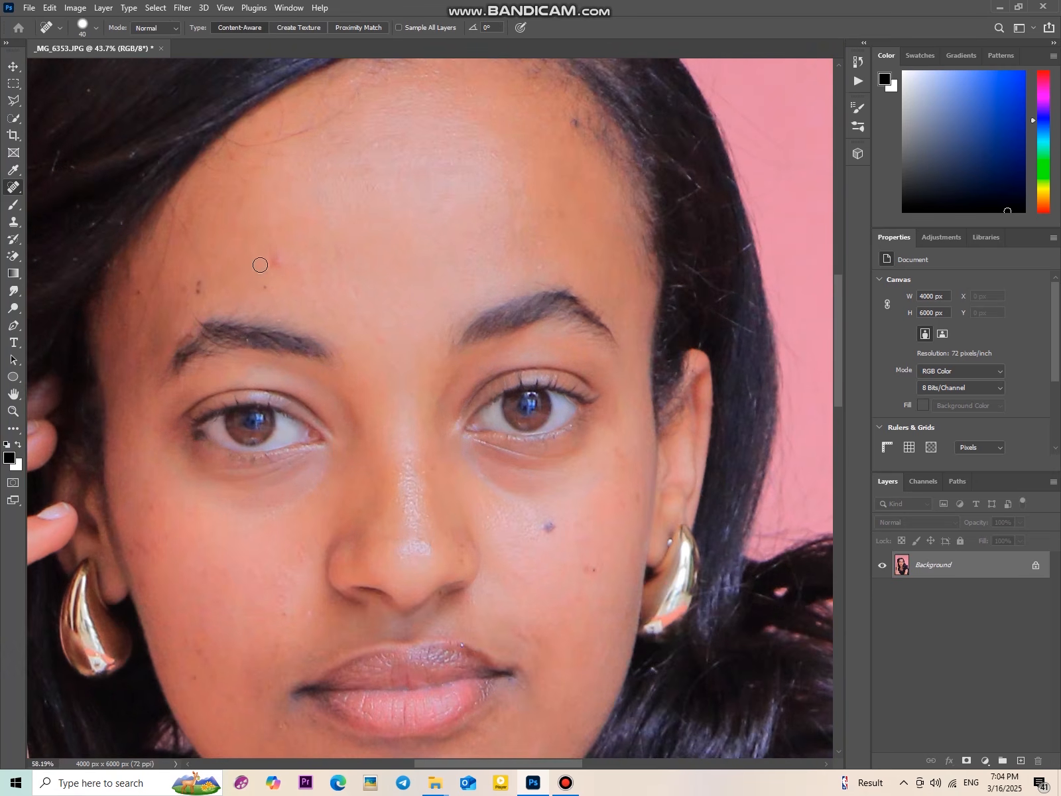
scroll(260, 265, up, 1)
right_click(13, 187)
click(75, 190)
scroll(250, 220, up, 2)
scroll(250, 226, down, 2)
right_click(14, 187)
click(79, 186)
right_click(14, 187)
click(80, 189)
scroll(298, 265, up, 3)
key(])
key(])
click(275, 258)
click(252, 304)
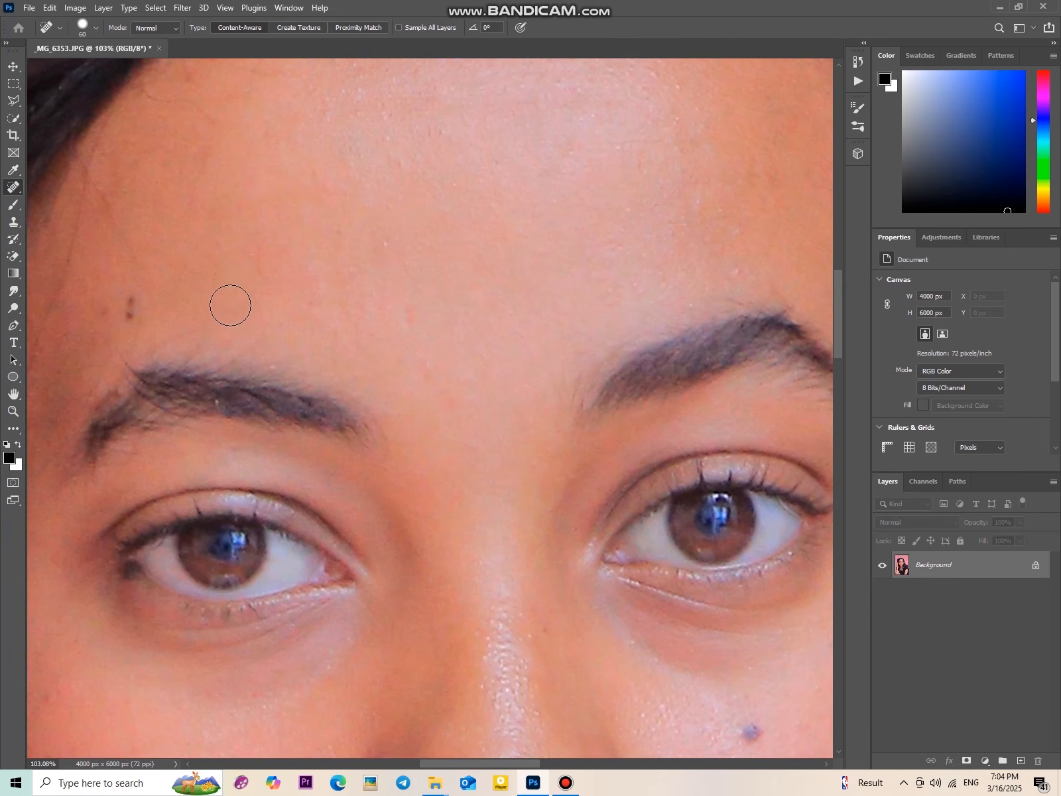
Heal the dark spot near the hairline on the photo's right side of the forehead
scroll(230, 305, down, 2)
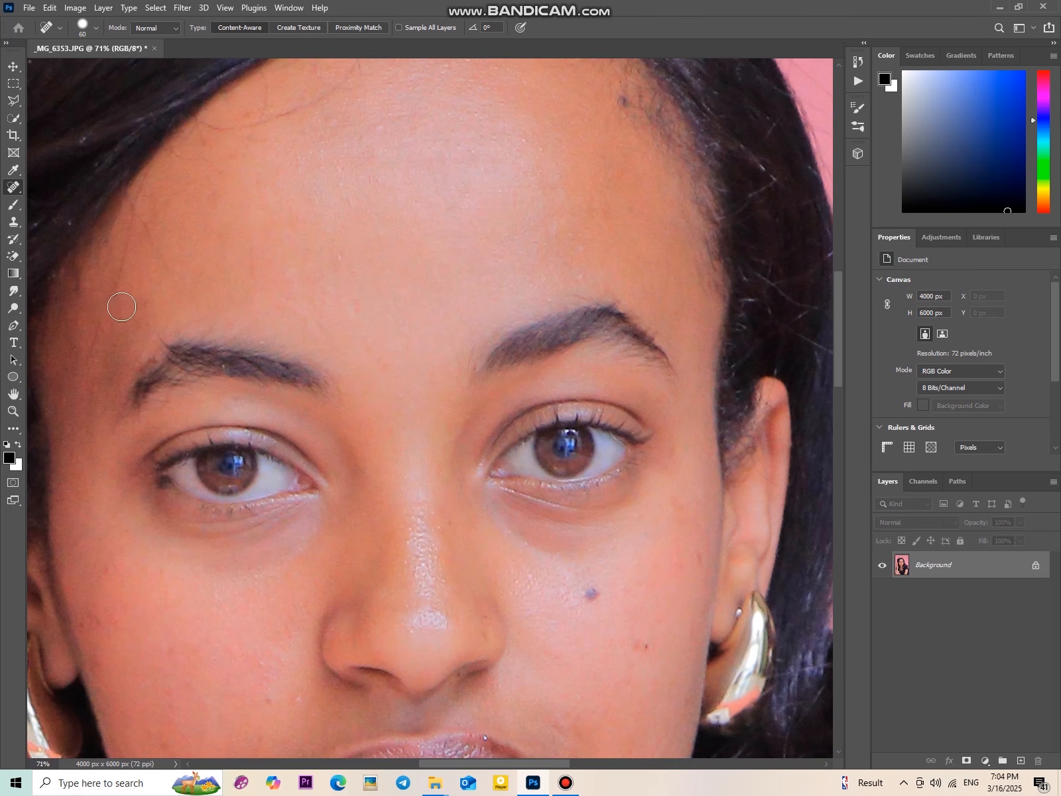
scroll(121, 307, down, 1)
click(469, 170)
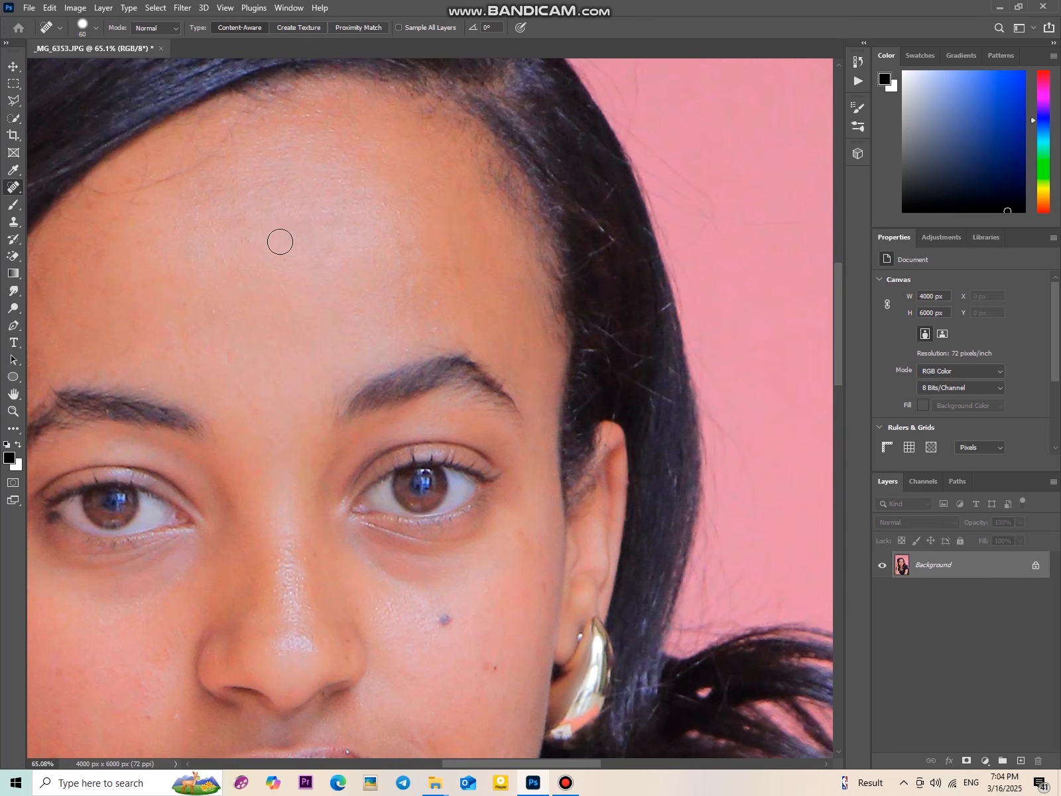
Remove the dark mole on the cheek below the photo's right eye with the Spot Healing Brush
scroll(191, 308, down, 2)
scroll(417, 580, up, 2)
scroll(462, 584, up, 1)
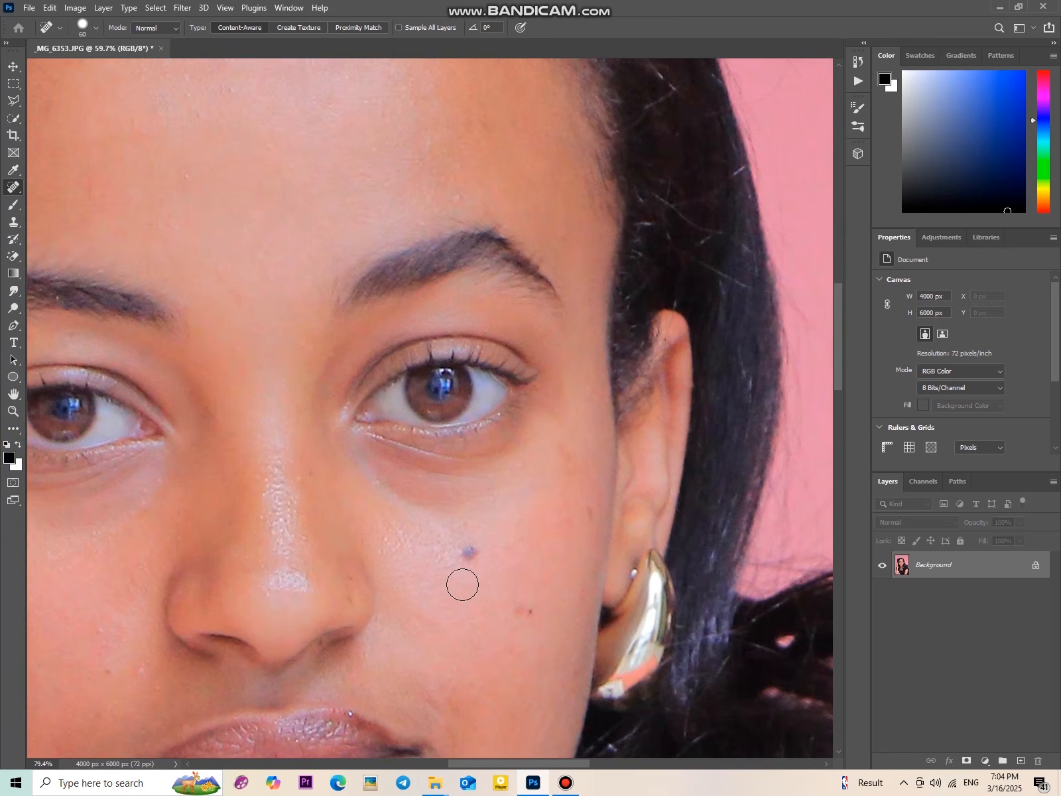
scroll(462, 584, up, 1)
right_click(19, 193)
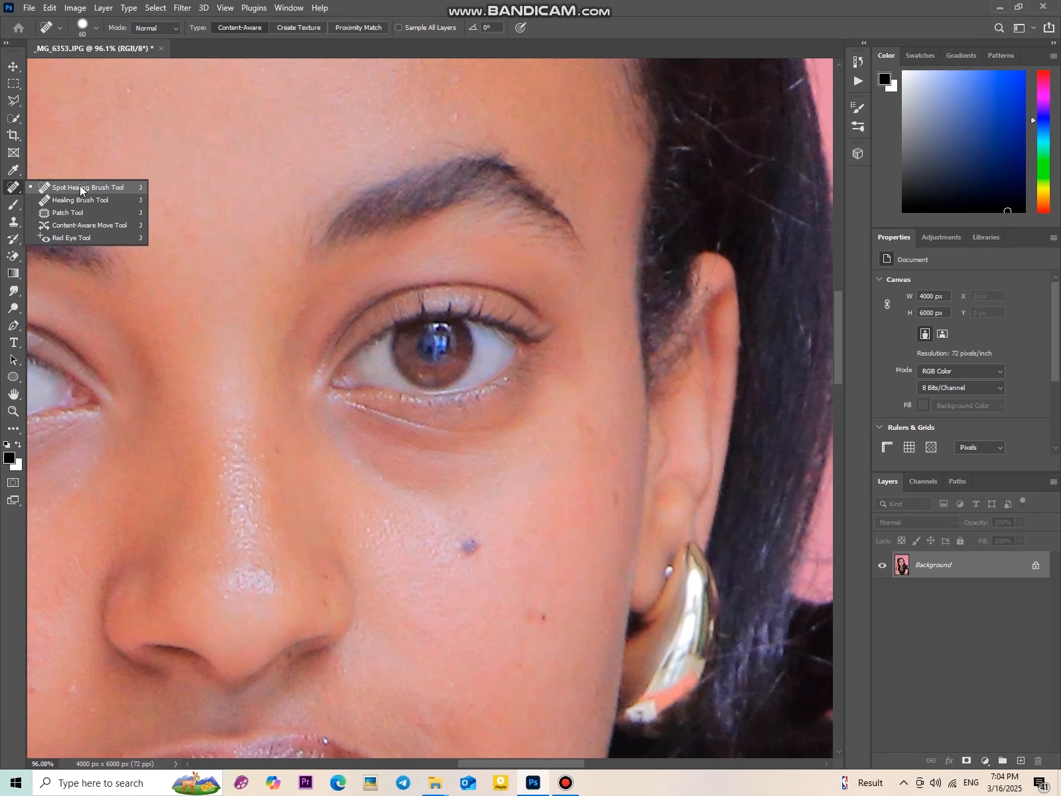
click(80, 187)
scroll(381, 232, down, 3)
scroll(467, 497, up, 4)
click(415, 435)
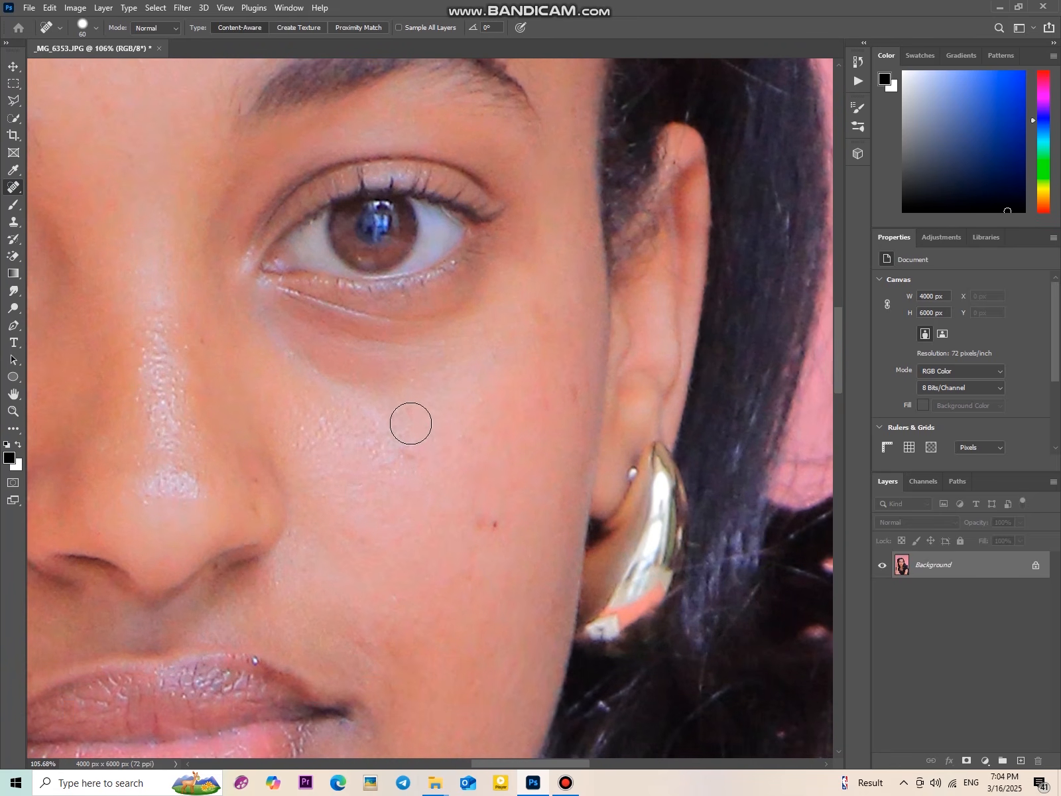
click(414, 452)
click(414, 413)
Patch the small red spot on the cheek near the photo's right earring with clean skin using the Patch Tool
scroll(421, 398, down, 3)
scroll(458, 426, down, 1)
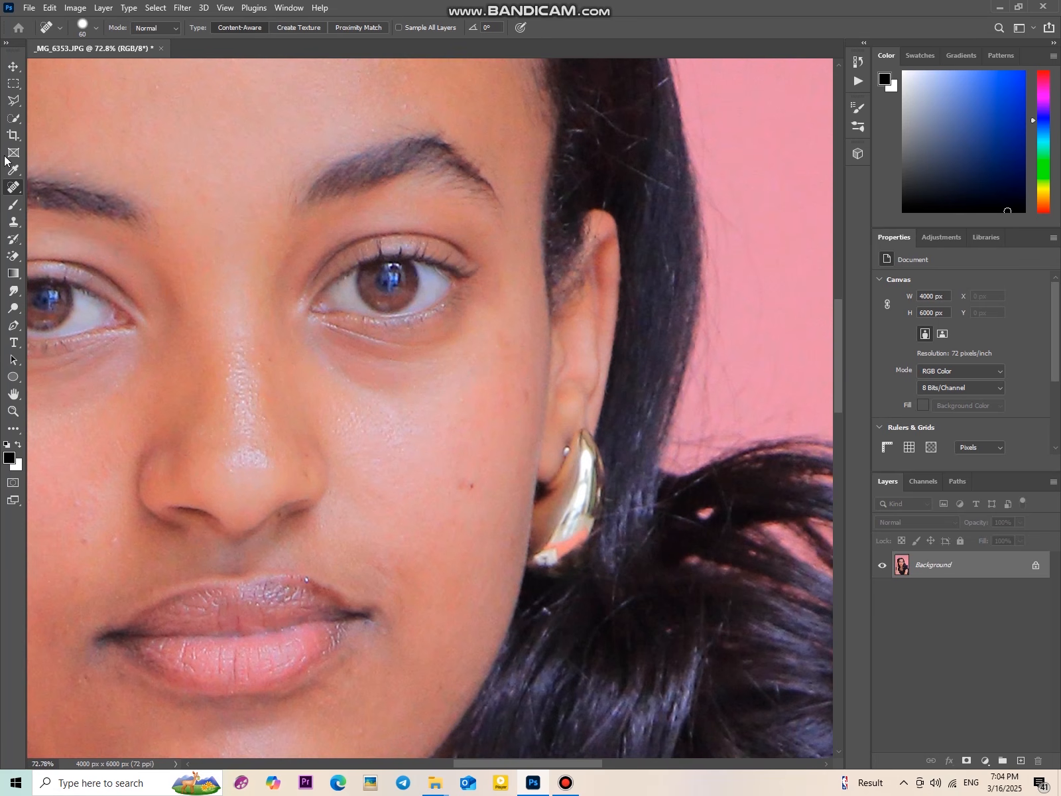
right_click(15, 191)
click(81, 213)
scroll(410, 431, up, 3)
drag(414, 402, 412, 373)
key(ctrl+d)
Patch the remaining marks on the cheek between the photo's right eye and ear with smoother skin
mouse_move(518, 258)
mouse_down()
mouse_move(544, 282)
mouse_move(519, 257)
mouse_up()
drag(514, 287, 458, 293)
key(ctrl+d)
mouse_move(396, 303)
mouse_down()
mouse_move(449, 384)
mouse_move(466, 334)
mouse_up()
mouse_move(475, 202)
mouse_down()
mouse_move(472, 185)
mouse_move(474, 197)
mouse_up()
drag(487, 222, 438, 256)
Patch the uneven skin on the cheek beside the nose on the photo's left side and deselect
scroll(398, 261, down, 8)
scroll(99, 458, up, 7)
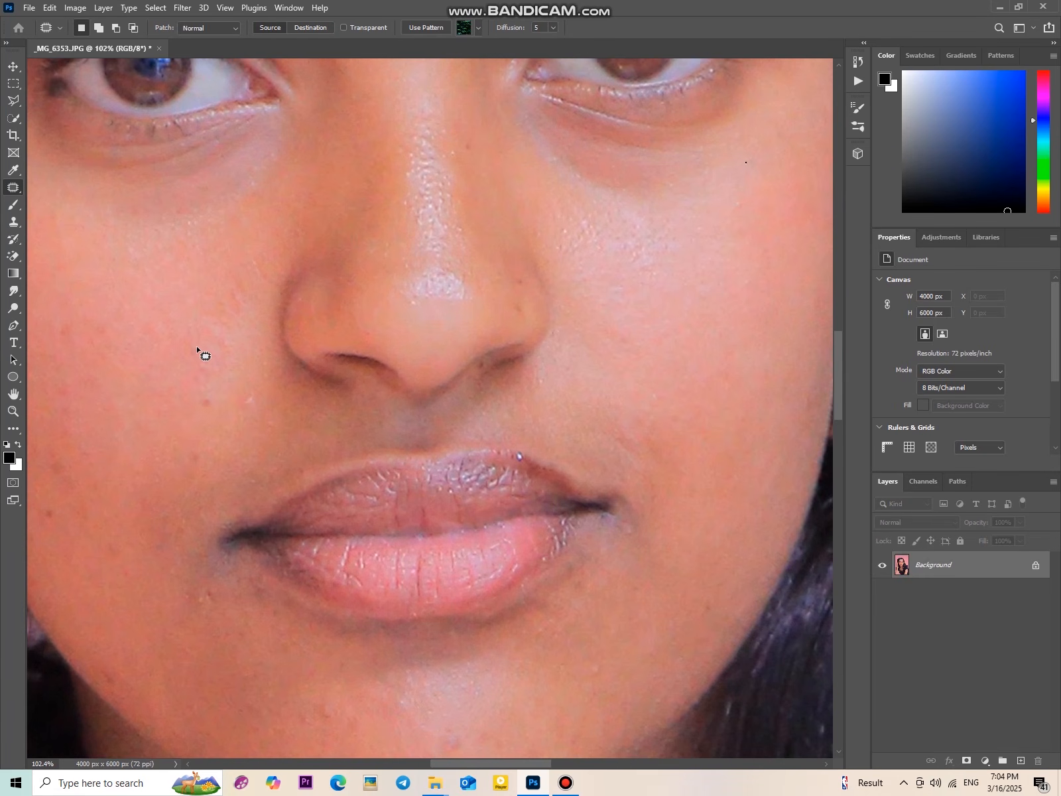
mouse_move(174, 327)
mouse_down()
mouse_move(268, 327)
mouse_move(244, 306)
mouse_up()
key(ctrl+d)
key(ctrl+d)
Patch the small spots along the outer edge of the photo's left cheek with clean skin
scroll(249, 305, down, 3)
scroll(250, 305, down, 5)
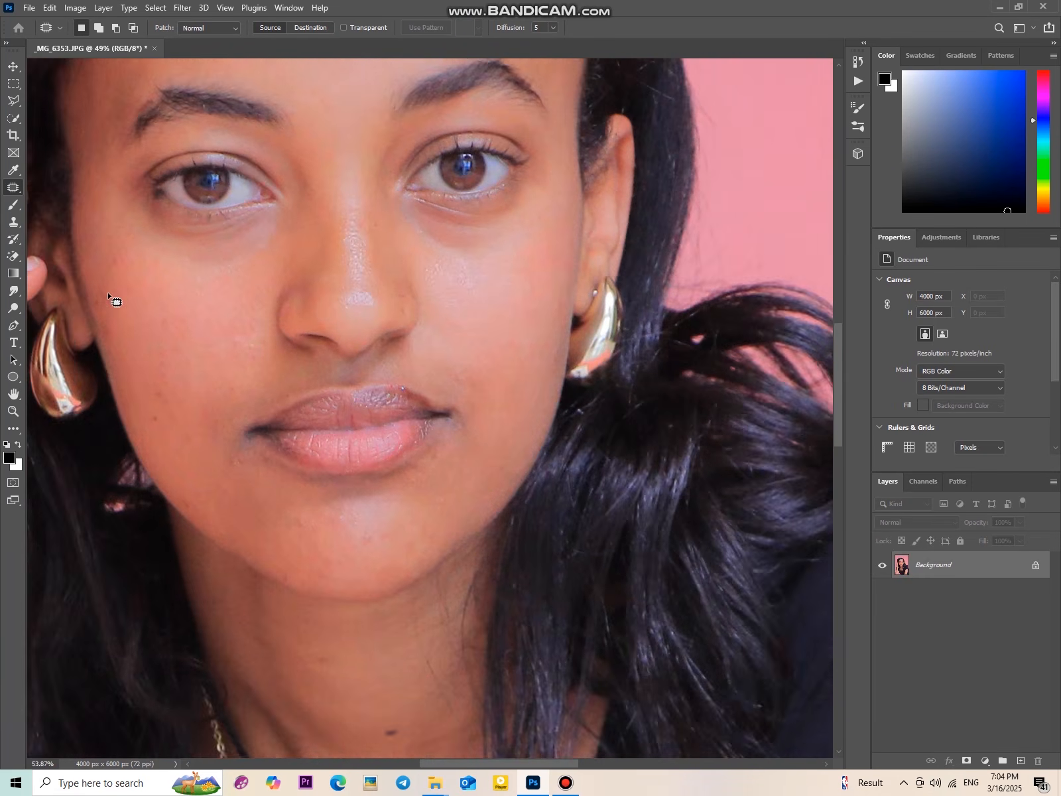
scroll(110, 302, up, 10)
mouse_move(82, 264)
mouse_down()
mouse_move(139, 299)
mouse_move(99, 240)
mouse_up()
key(ctrl+d)
mouse_move(106, 279)
mouse_down()
mouse_move(112, 179)
mouse_move(191, 159)
mouse_move(135, 250)
mouse_move(169, 285)
mouse_up()
key(ctrl+d)
Patch the blemished skin beside the hairline above the photo's left eyebrow
scroll(218, 302, down, 7)
scroll(218, 308, down, 5)
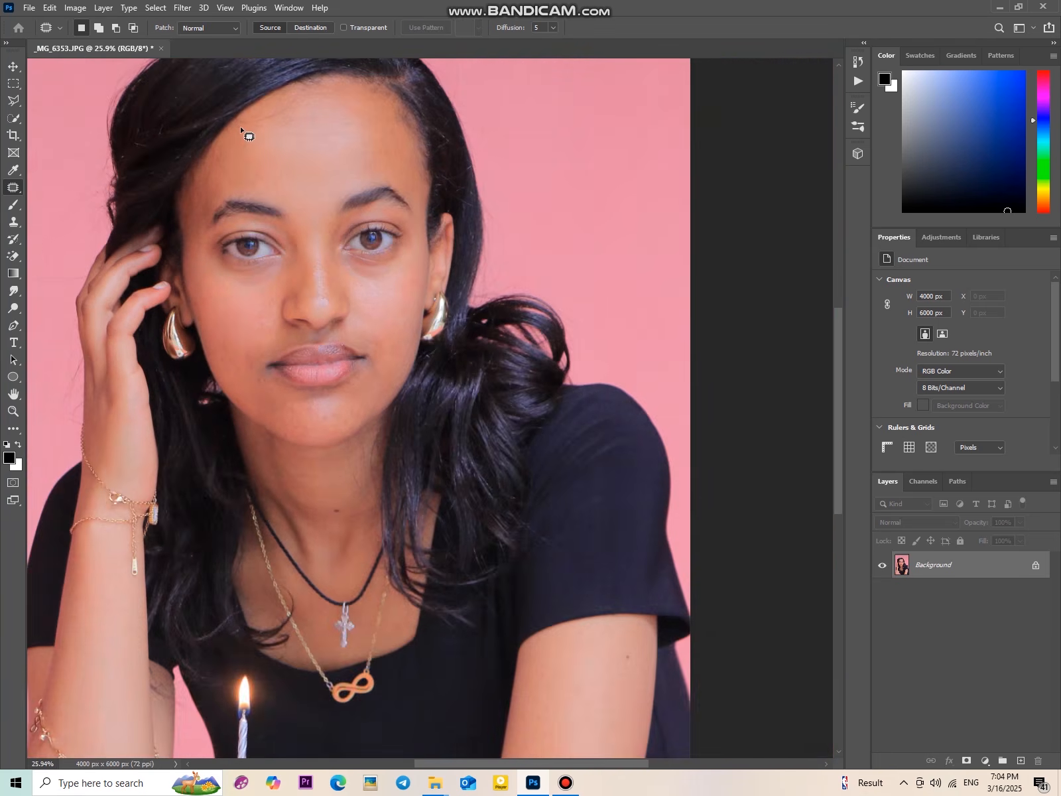
scroll(208, 189, up, 8)
mouse_move(220, 256)
mouse_down()
mouse_move(188, 223)
mouse_move(135, 274)
mouse_move(186, 229)
mouse_up()
key(ctrl+d)
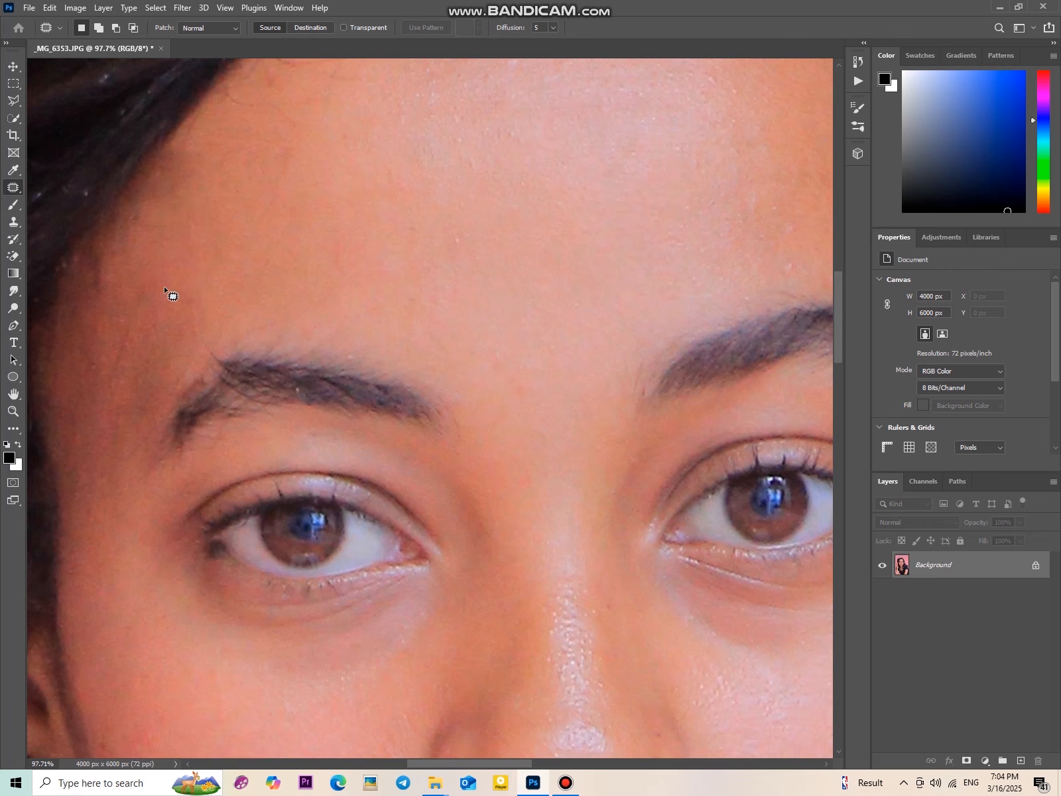
Smooth the photo's left side of the forehead by patching several areas with cleaner neighbouring skin
mouse_move(208, 236)
mouse_down()
mouse_move(251, 268)
mouse_move(262, 216)
mouse_move(365, 206)
mouse_move(397, 158)
mouse_move(337, 181)
mouse_up()
scroll(231, 242, down, 5)
scroll(324, 225, up, 6)
drag(352, 188, 372, 233)
key(ctrl+d)
mouse_move(193, 243)
mouse_down()
mouse_move(243, 210)
mouse_move(194, 244)
mouse_up()
mouse_move(211, 247)
mouse_down()
mouse_move(173, 303)
mouse_move(180, 263)
mouse_move(156, 282)
mouse_up()
drag(179, 277, 210, 333)
key(ctrl+d)
Patch the remaining uneven areas on the upper and central forehead and clear the selection
drag(358, 186, 353, 183)
drag(318, 186, 419, 192)
key(ctrl+d)
drag(253, 249, 258, 244)
drag(260, 227, 291, 229)
key(ctrl+d)
drag(520, 219, 521, 217)
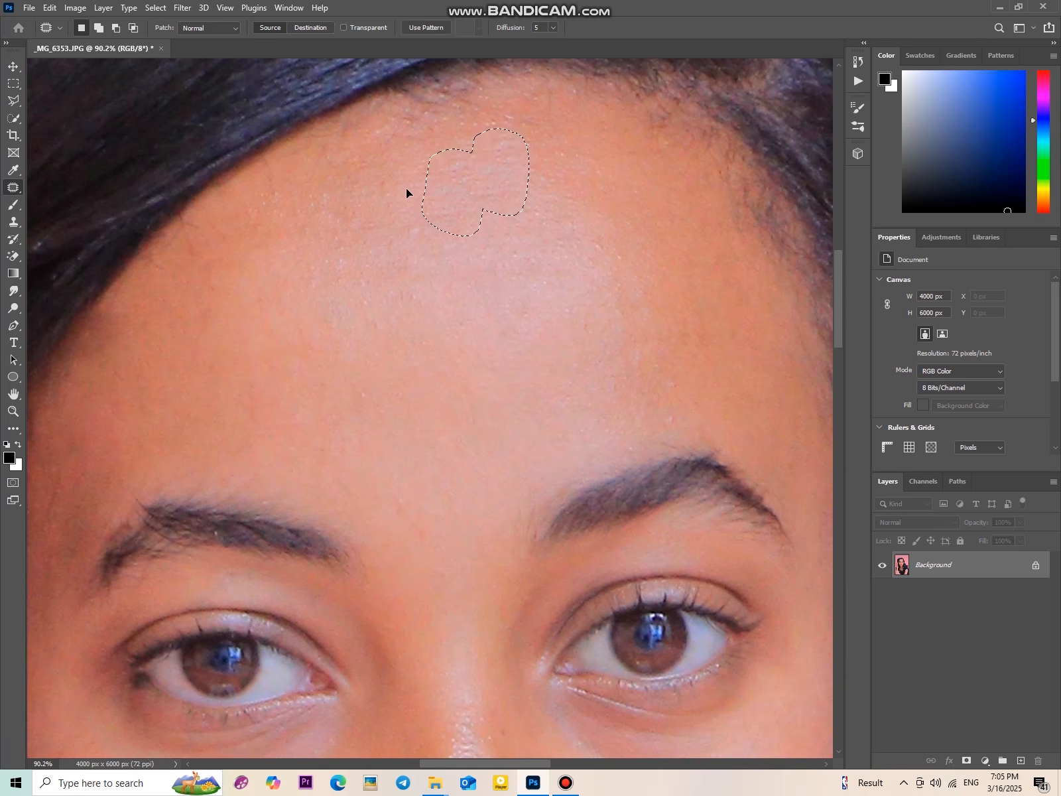
scroll(407, 191, down, 3)
key(ctrl+d)
Duplicate the Background layer within the same document, keeping the suggested name
scroll(345, 398, down, 5)
scroll(388, 440, down, 2)
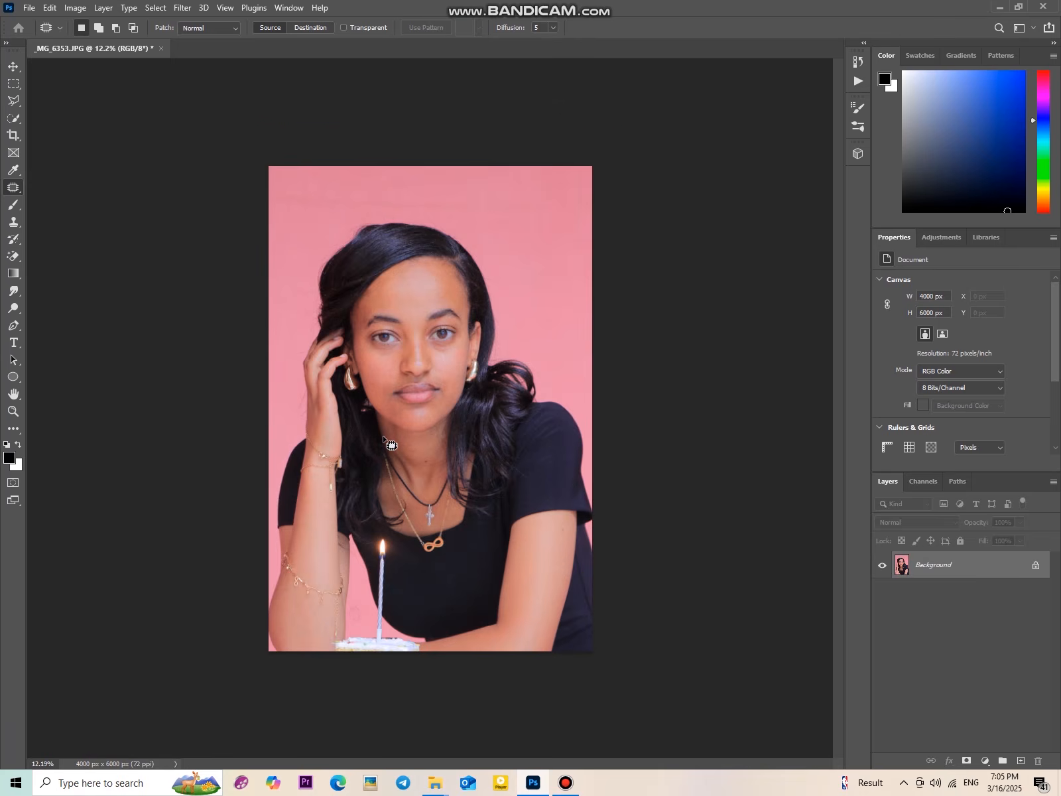
scroll(415, 230, up, 5)
click(13, 67)
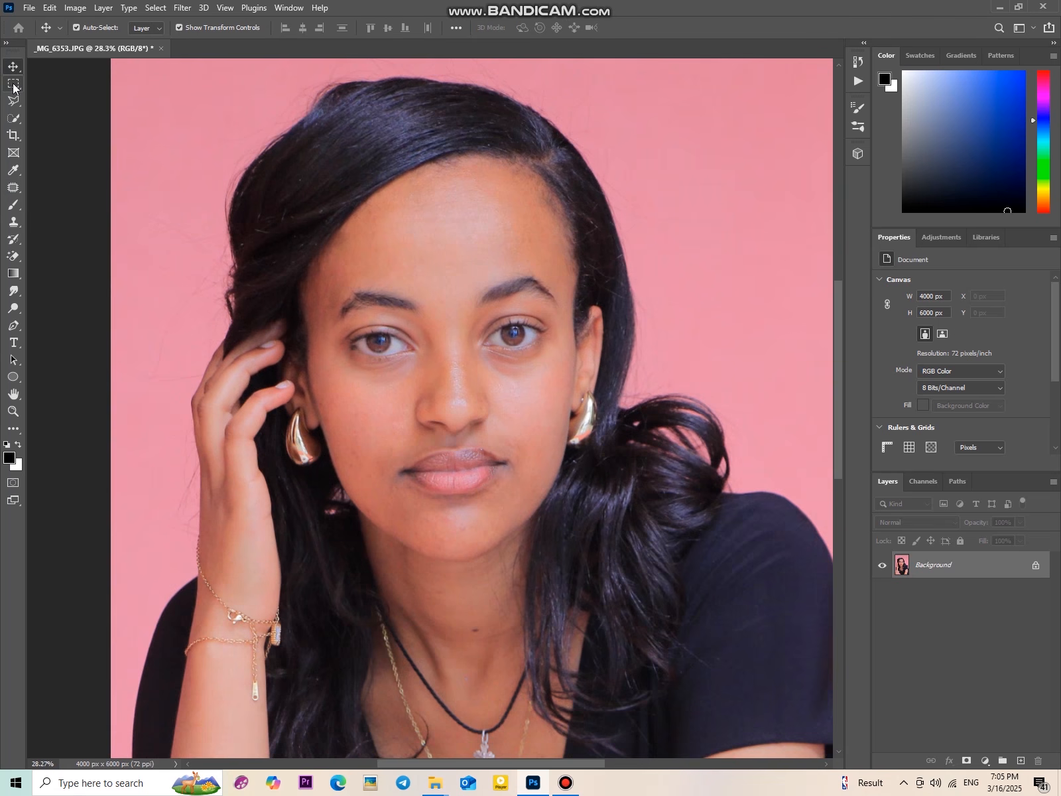
scroll(384, 349, up, 1)
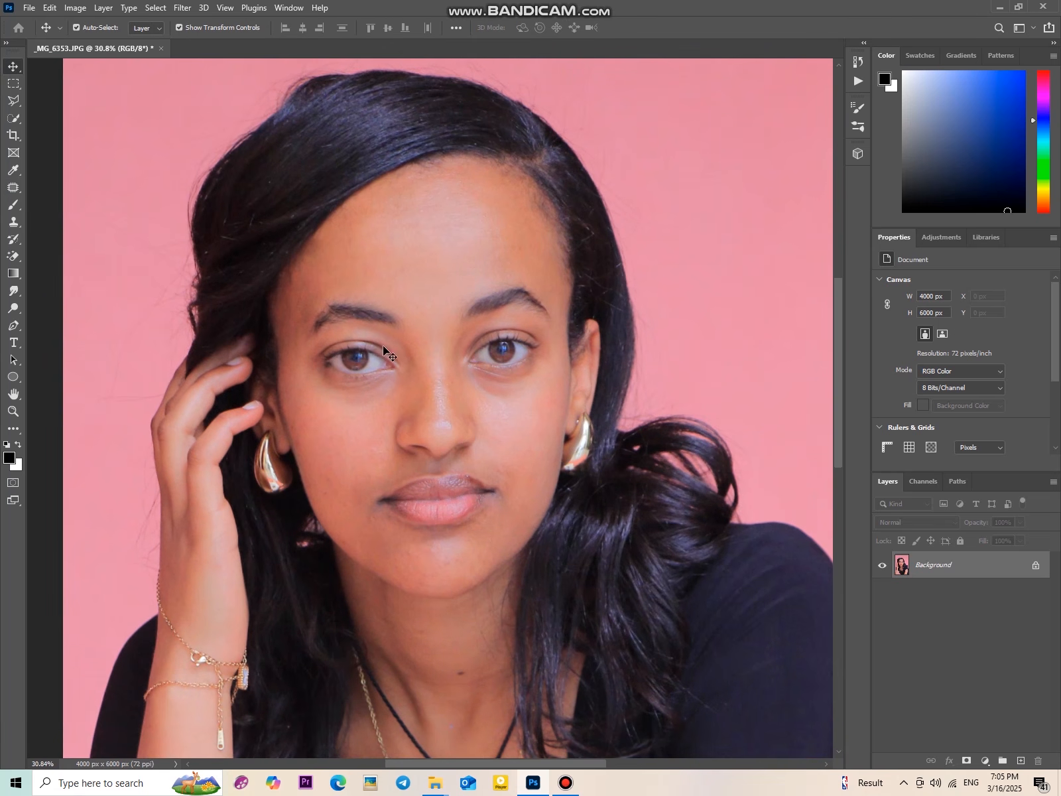
right_click(991, 577)
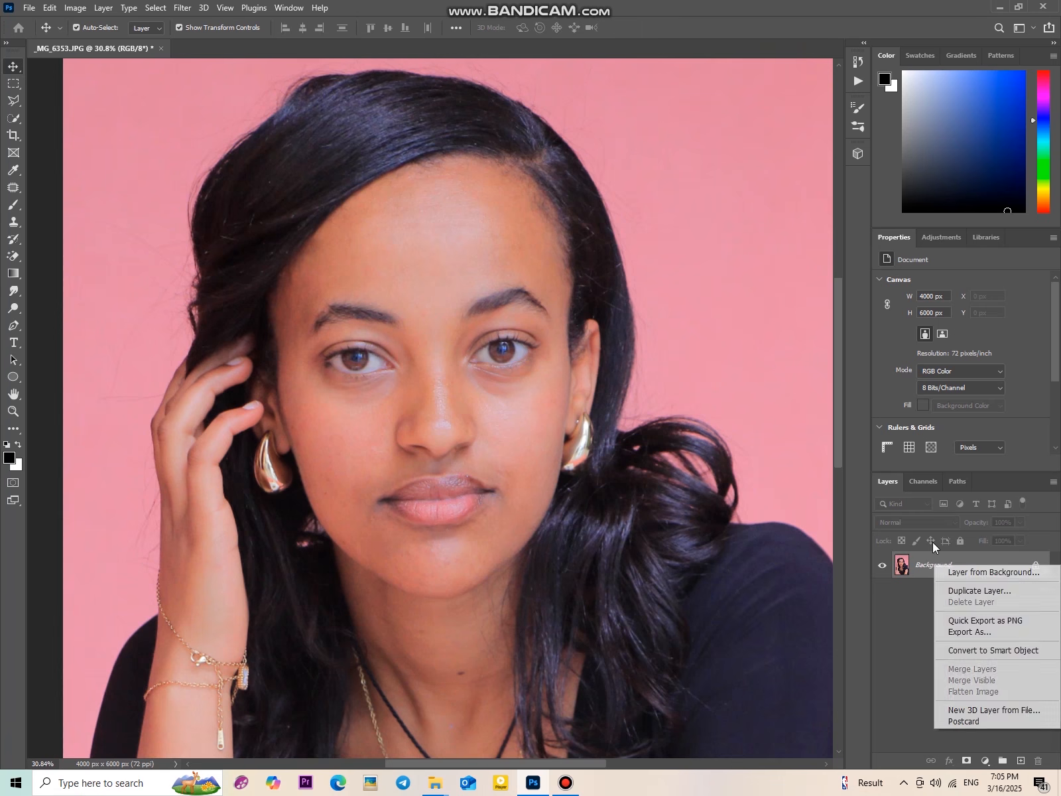
click(974, 590)
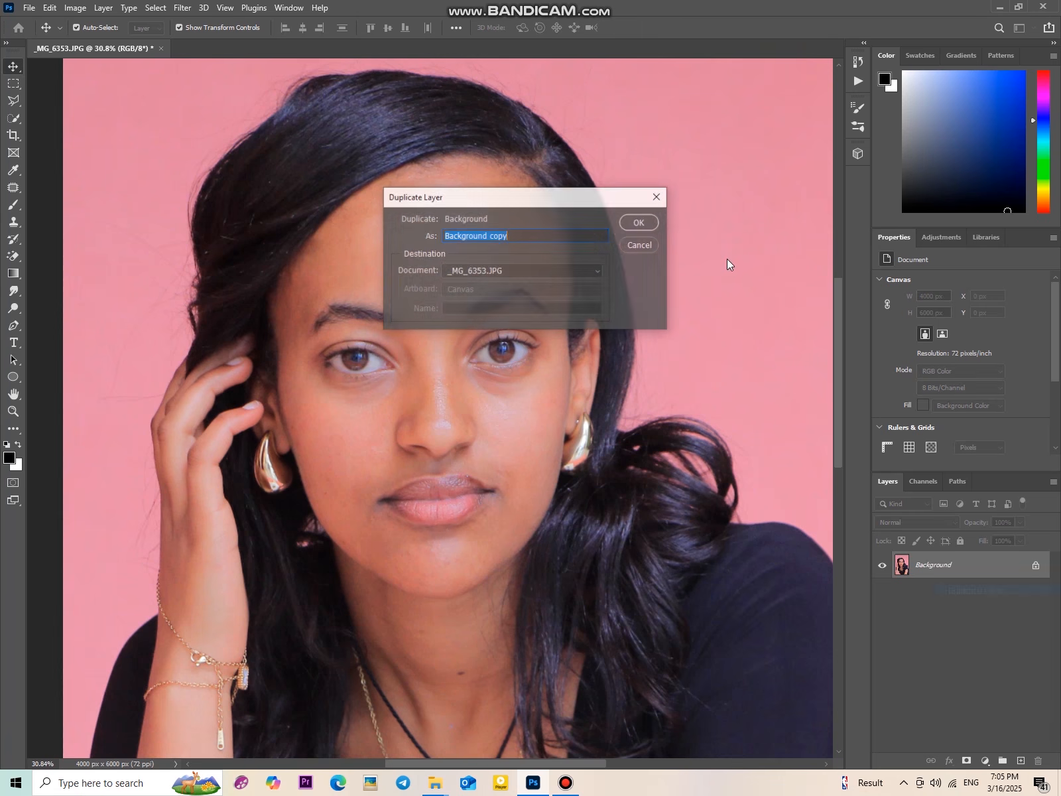
click(637, 223)
right_click(991, 569)
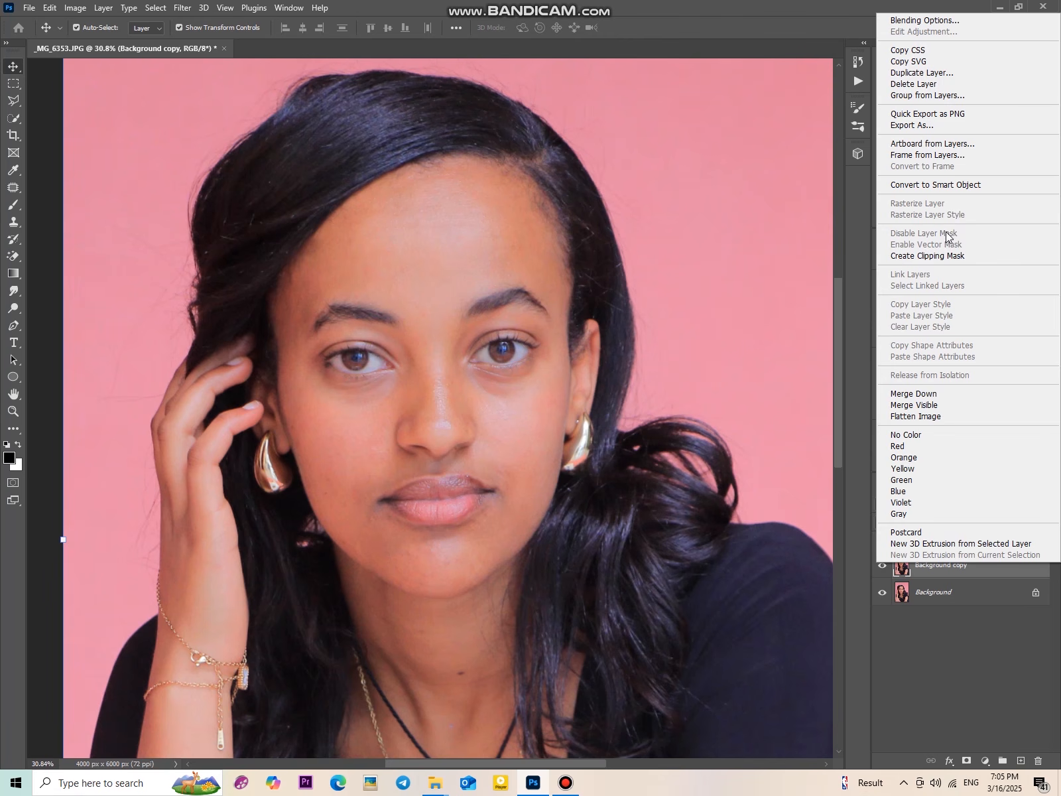
click(942, 636)
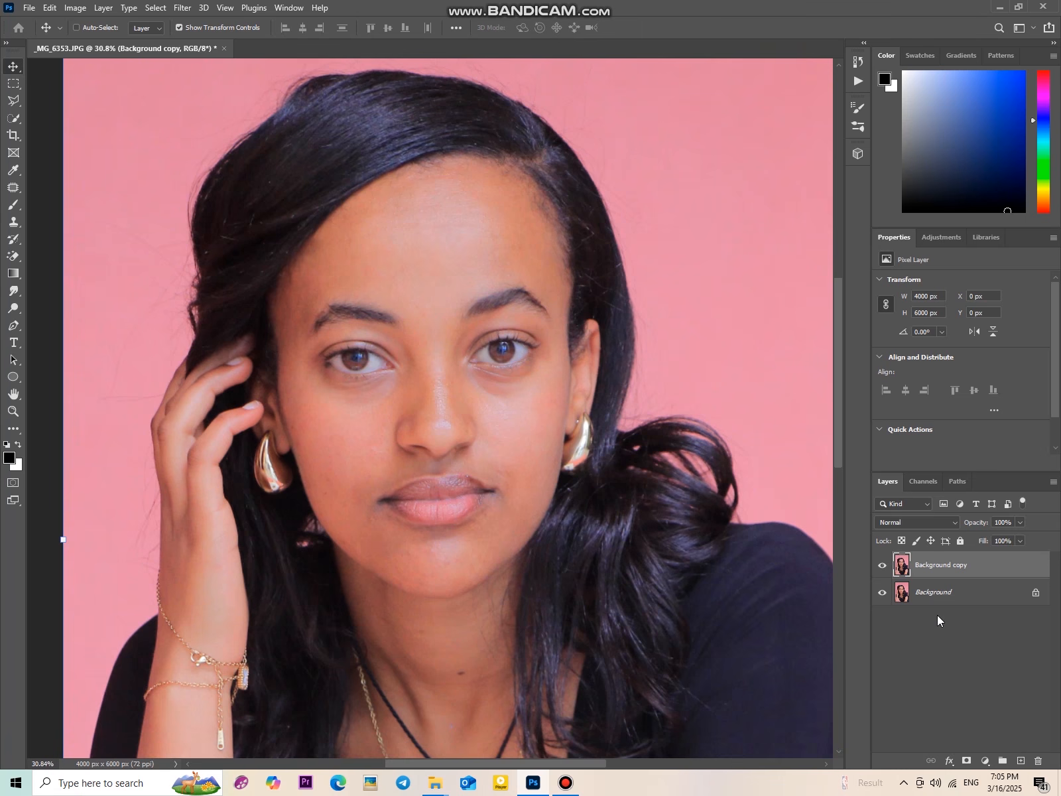
Make a second duplicate of the photo from the Background copy layer and keep the new top layer selected
key(ctrl+j)
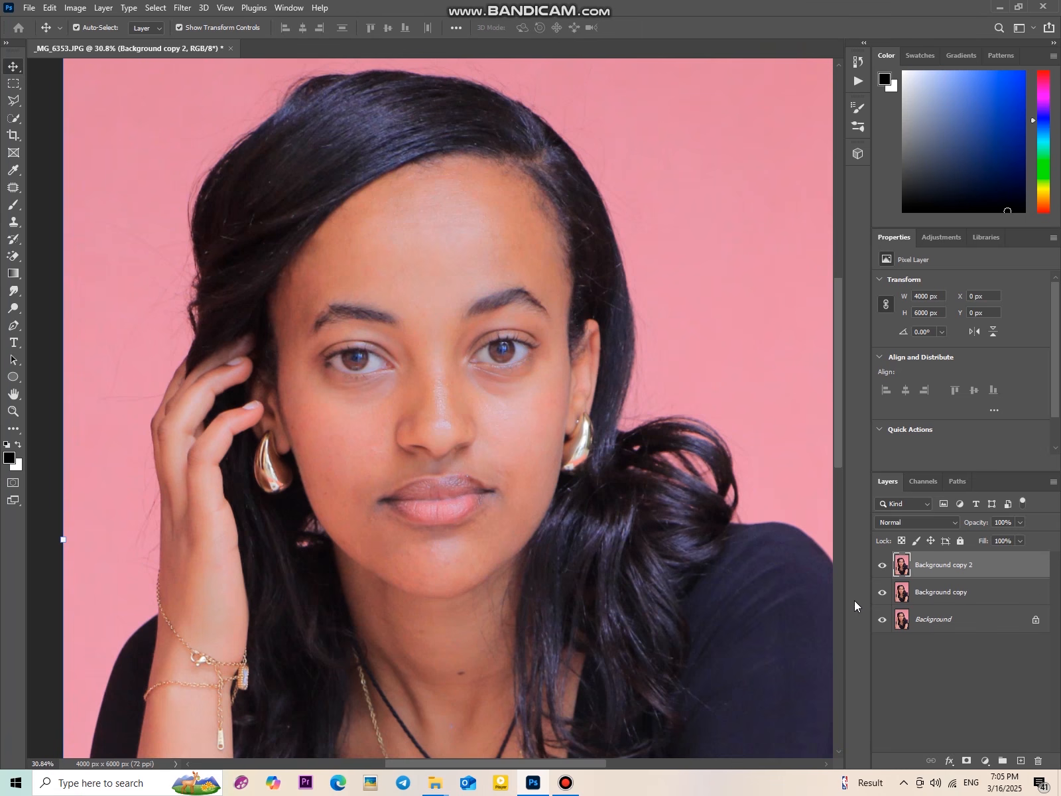
click(977, 602)
click(968, 573)
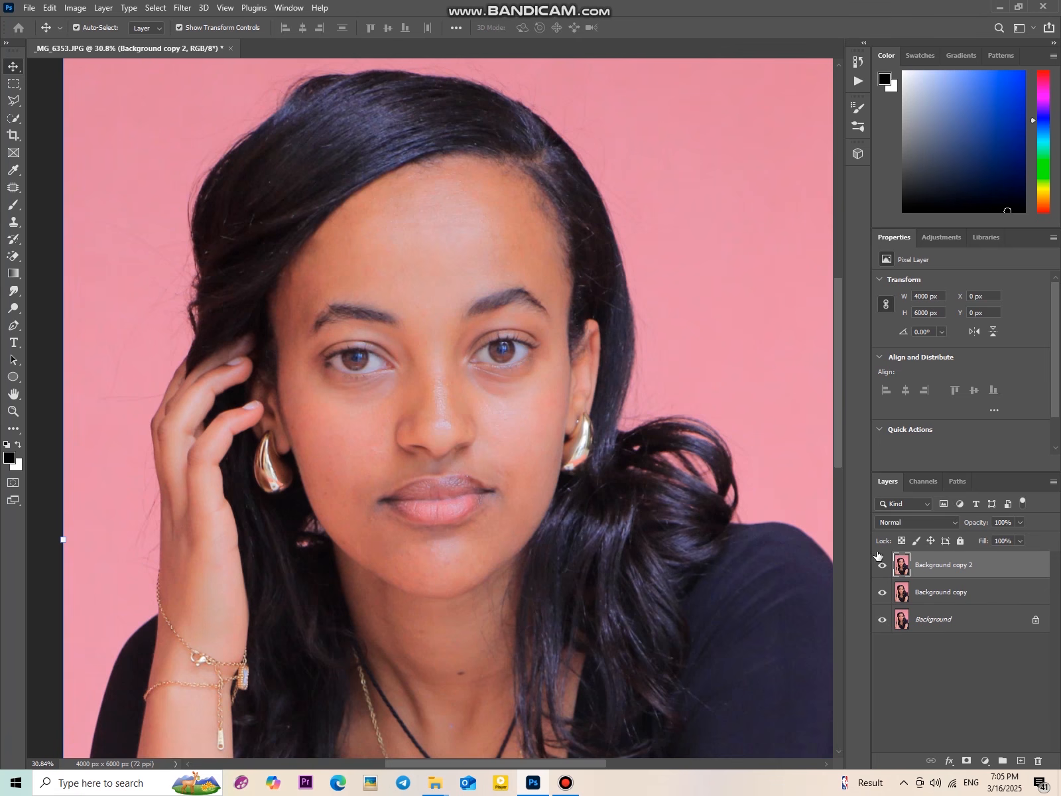
click(967, 587)
click(963, 570)
Hide the topmost layer, Background copy 2
click(883, 567)
click(882, 567)
click(883, 566)
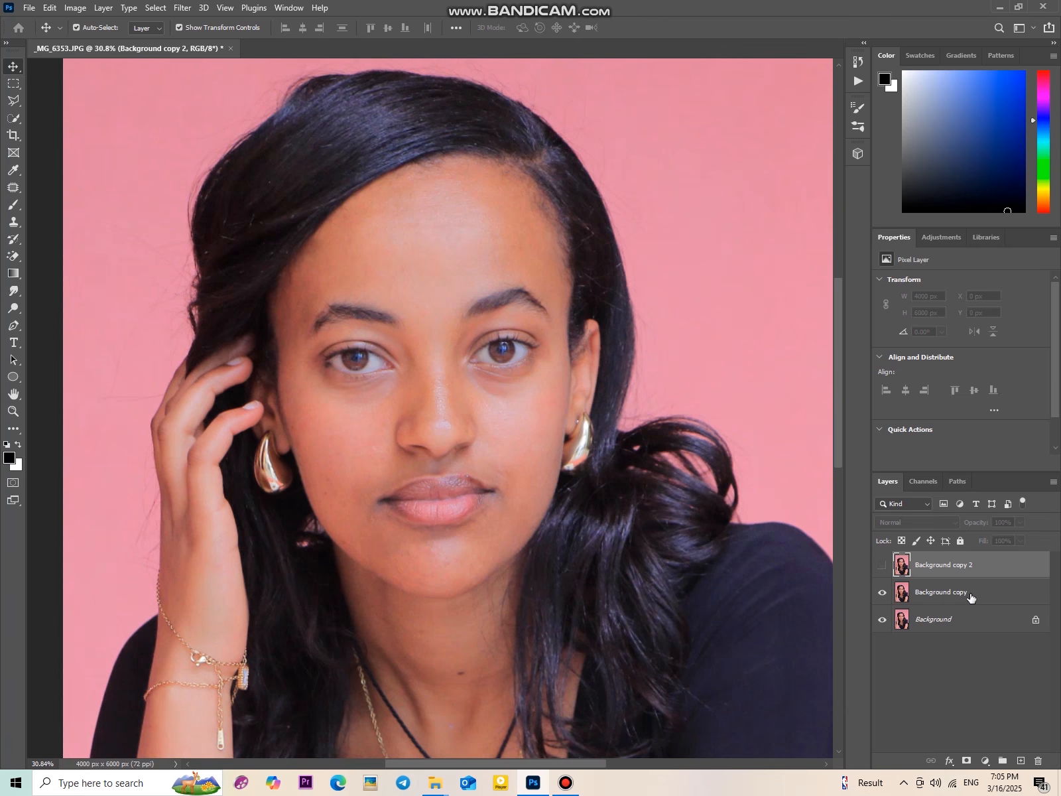
Open the Camera Raw Filter on the Background copy layer
click(970, 594)
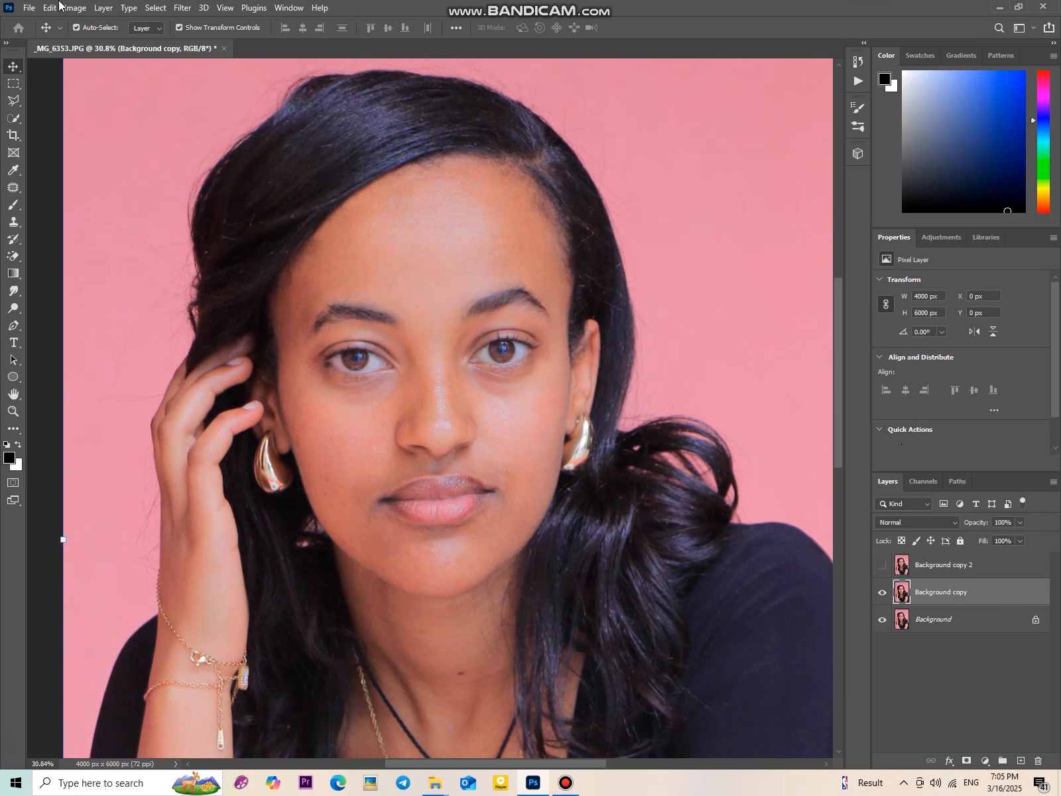
click(181, 8)
click(179, 10)
click(179, 10)
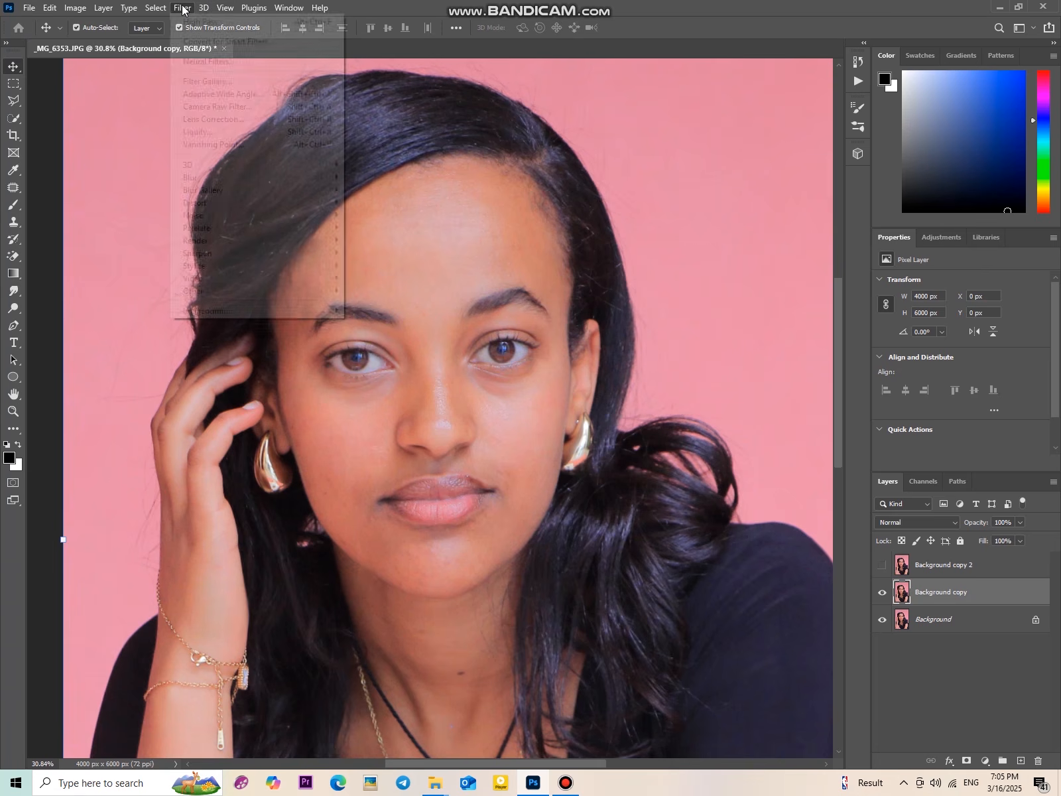
click(234, 110)
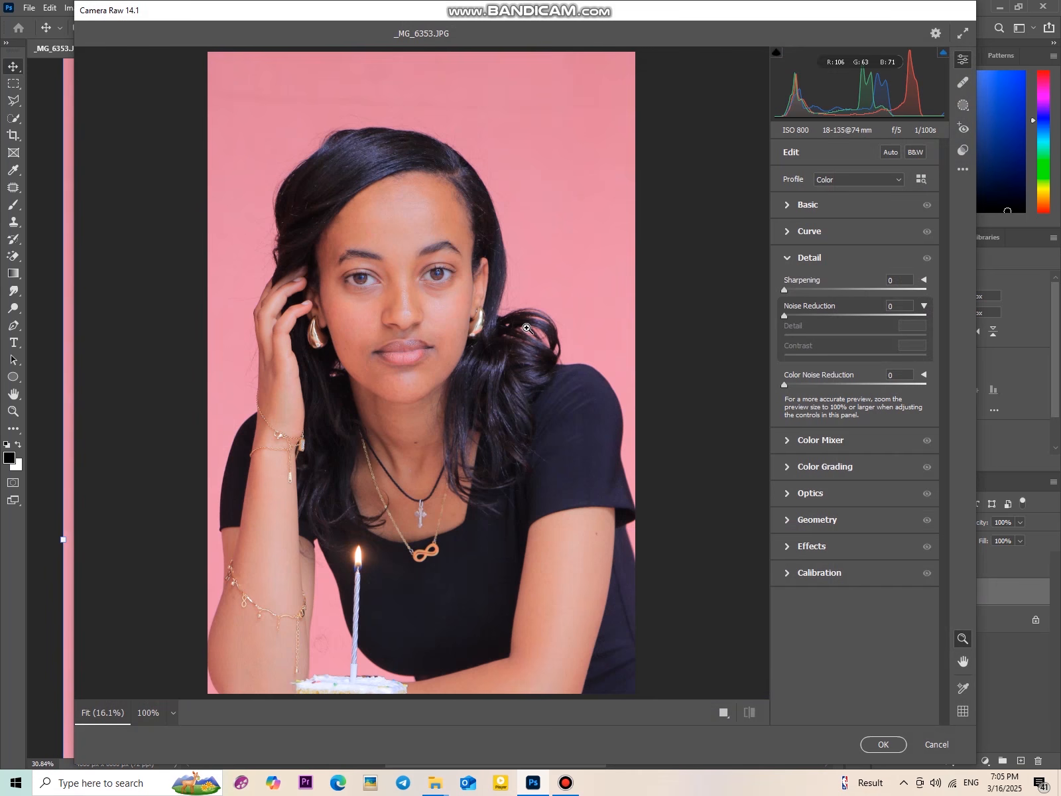
Raise Noise Reduction to 96 in the Camera Raw Detail settings to smooth the skin
click(853, 209)
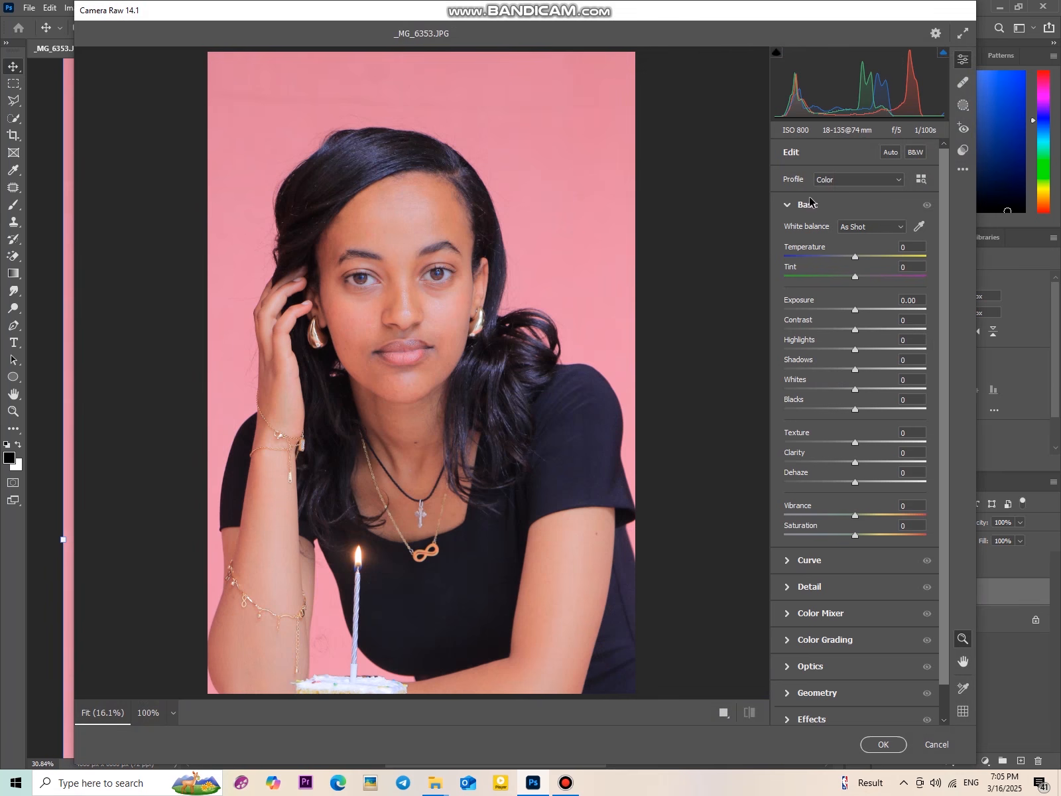
click(840, 207)
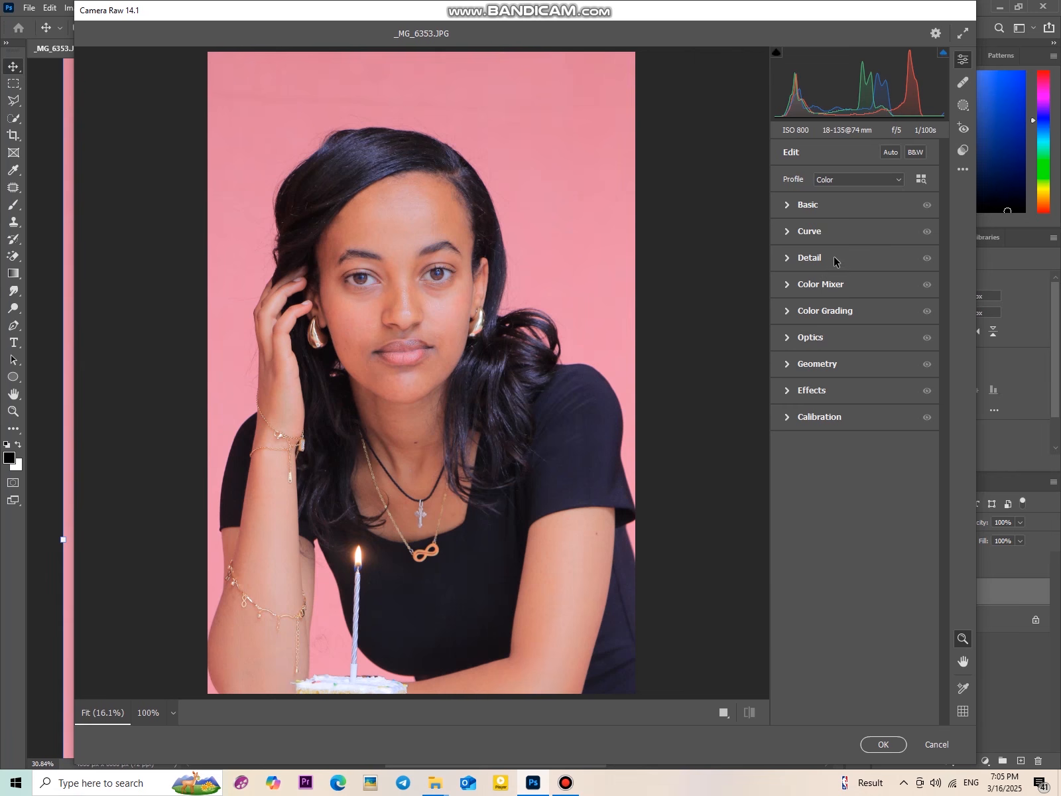
click(799, 255)
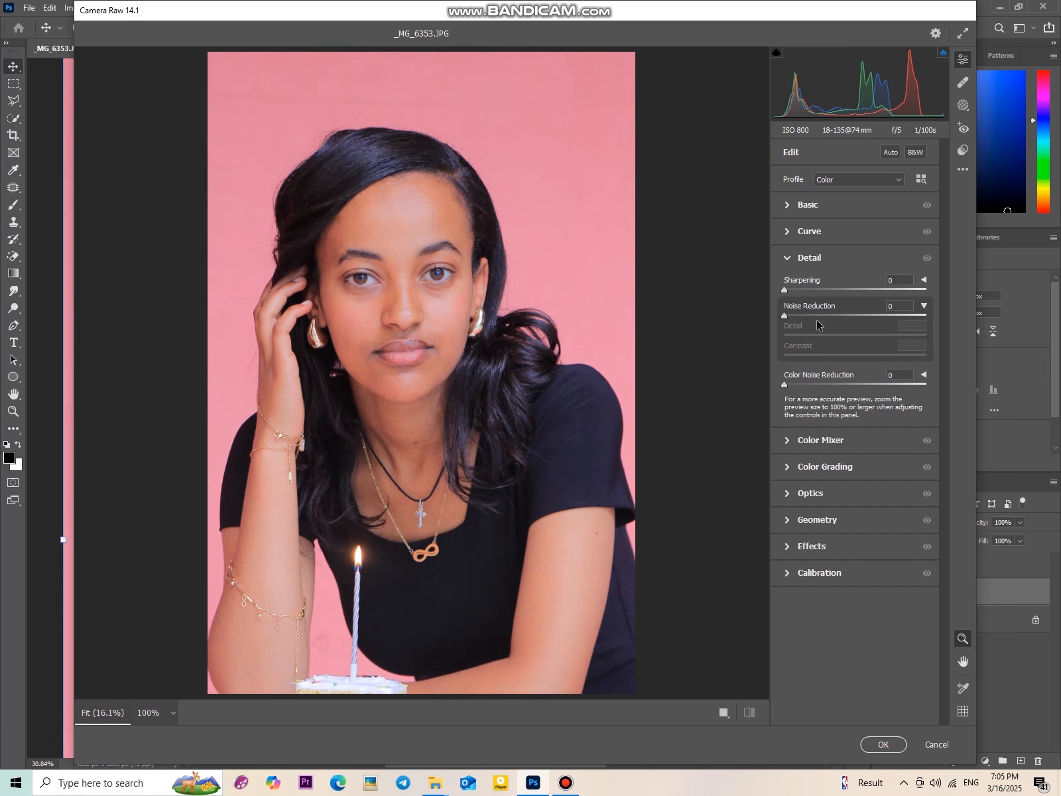
drag(819, 316, 815, 315)
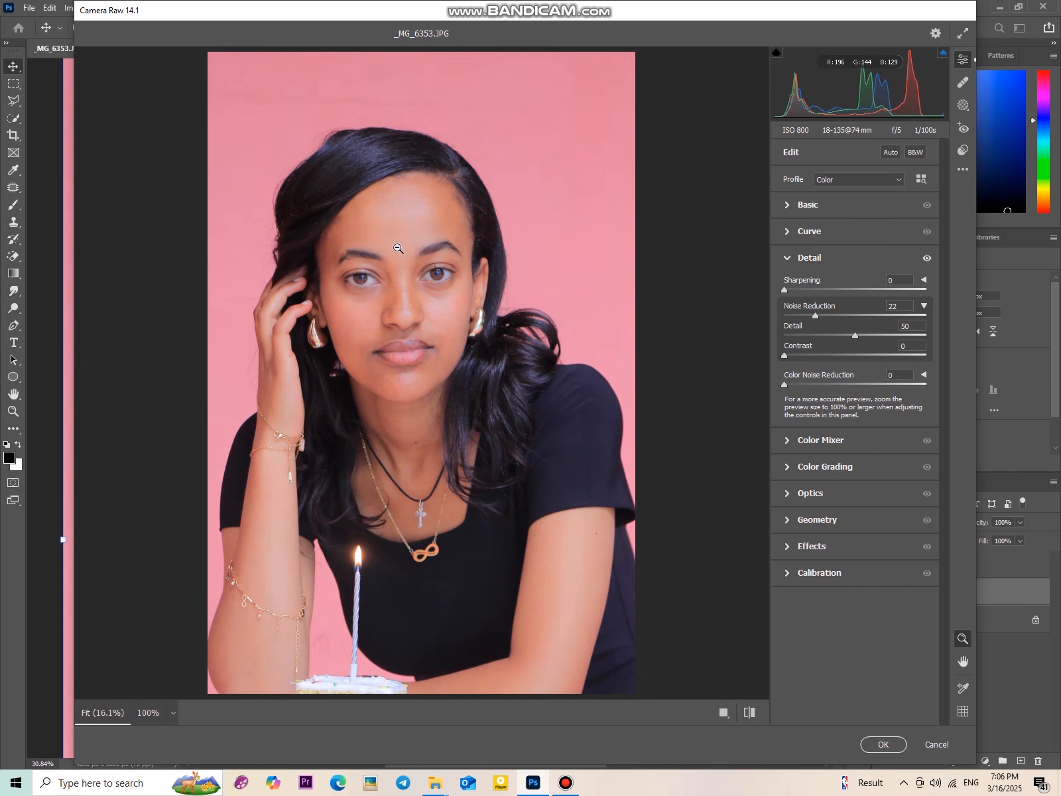
scroll(390, 239, up, 3)
scroll(395, 260, up, 3)
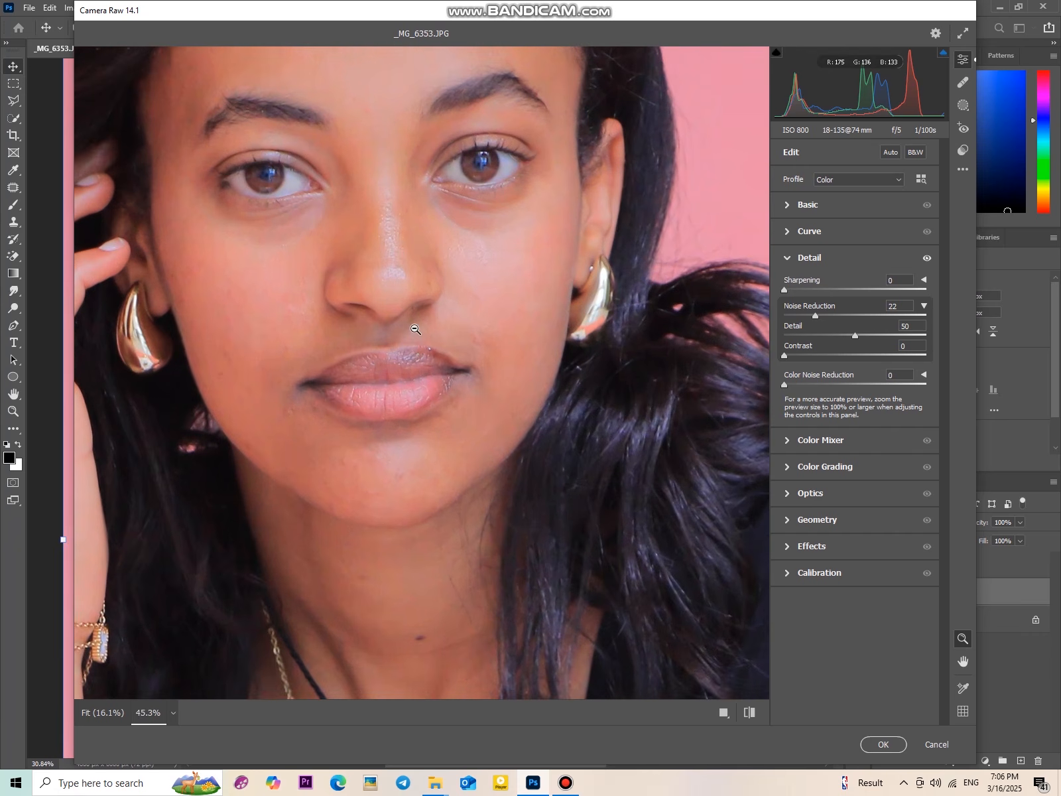
scroll(404, 266, down, 2)
scroll(388, 150, up, 1)
drag(822, 315, 921, 317)
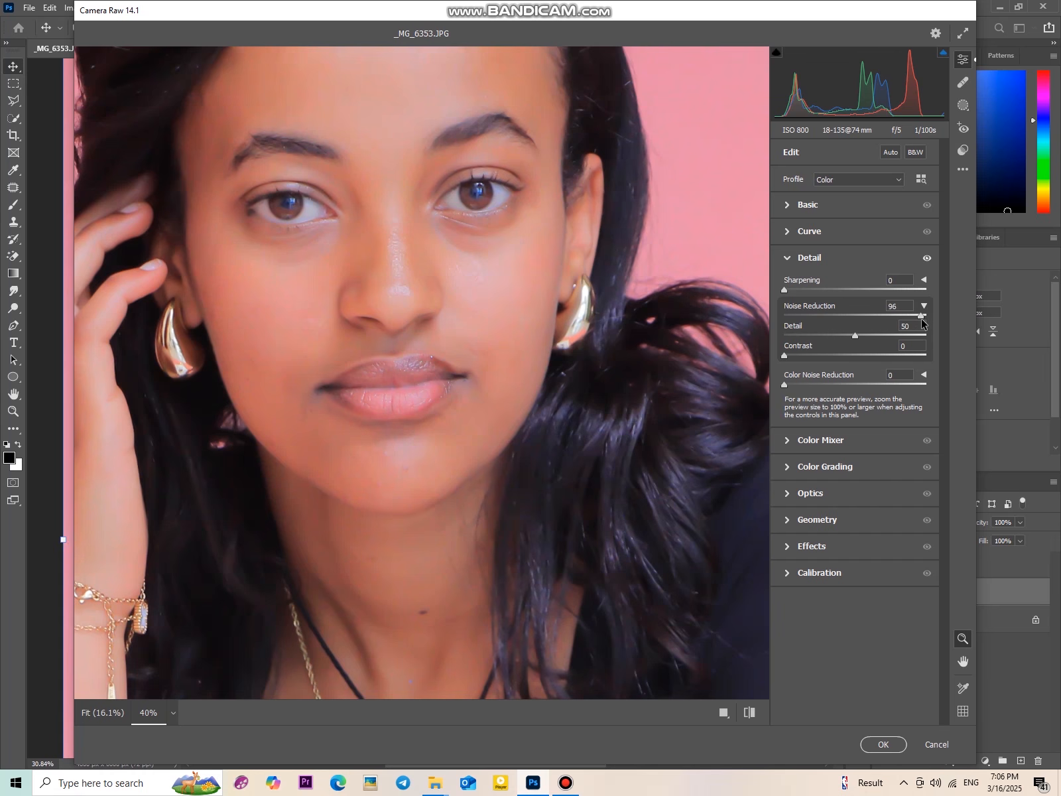
Lower the noise reduction's Detail value to 5 in the Camera Raw Detail settings and inspect the face
drag(855, 336, 768, 344)
scroll(386, 217, down, 1)
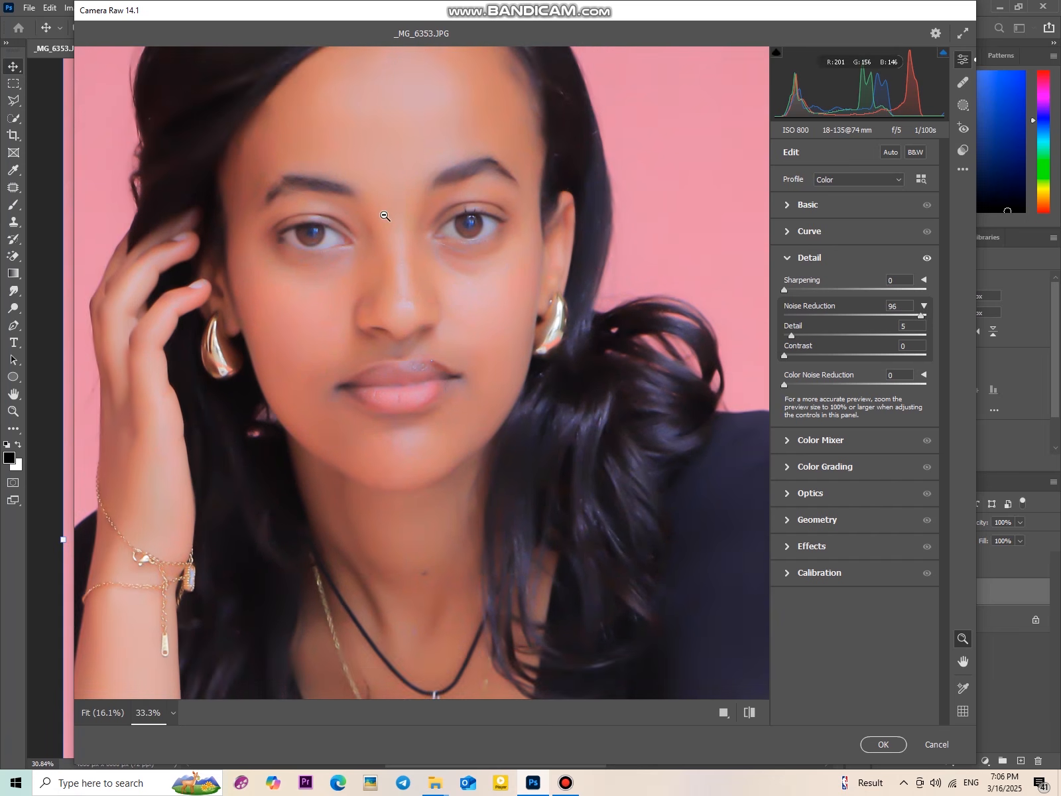
scroll(379, 165, up, 2)
scroll(372, 167, down, 1)
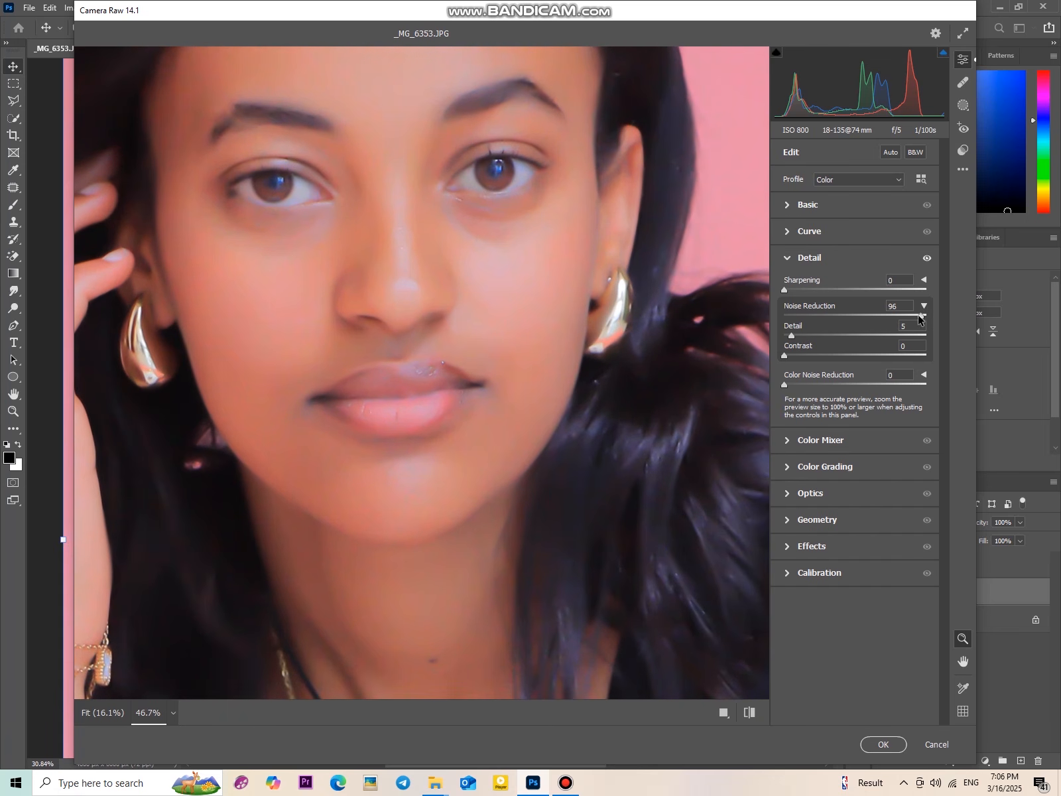
Reduce Noise Reduction to about 90, apply the Camera Raw Filter, and check the smoothed portrait
mouse_move(918, 319)
mouse_down()
mouse_move(907, 325)
mouse_move(917, 323)
mouse_up()
click(882, 745)
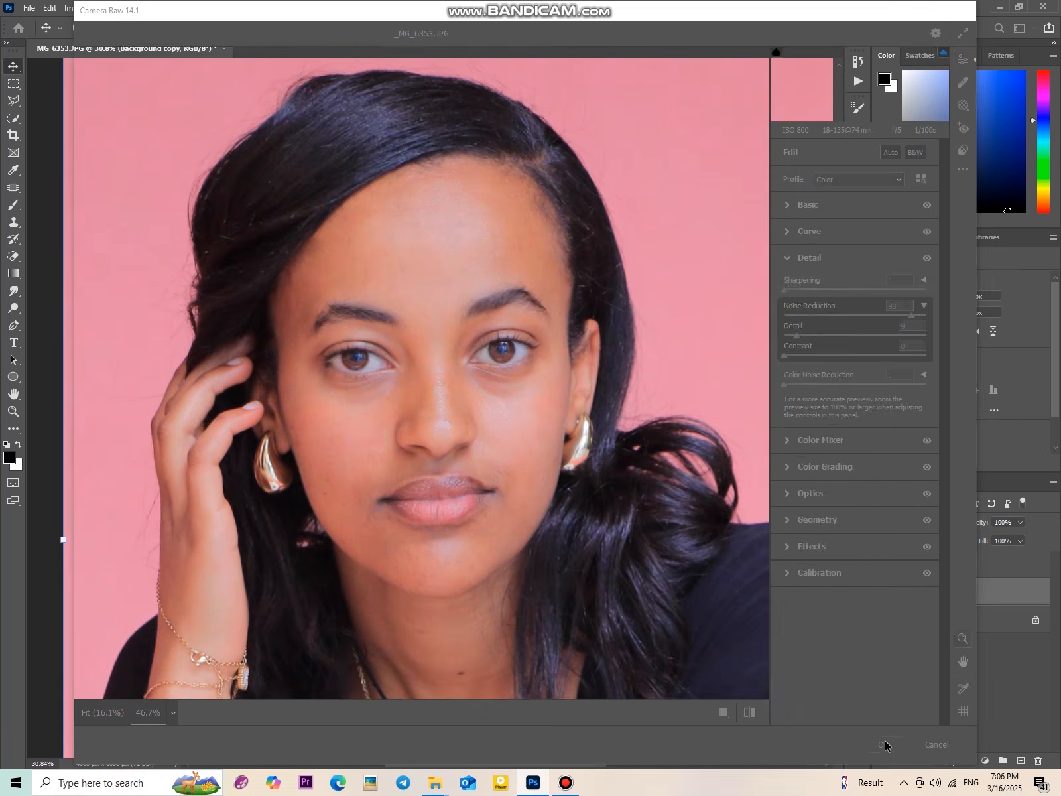
scroll(481, 278, down, 3)
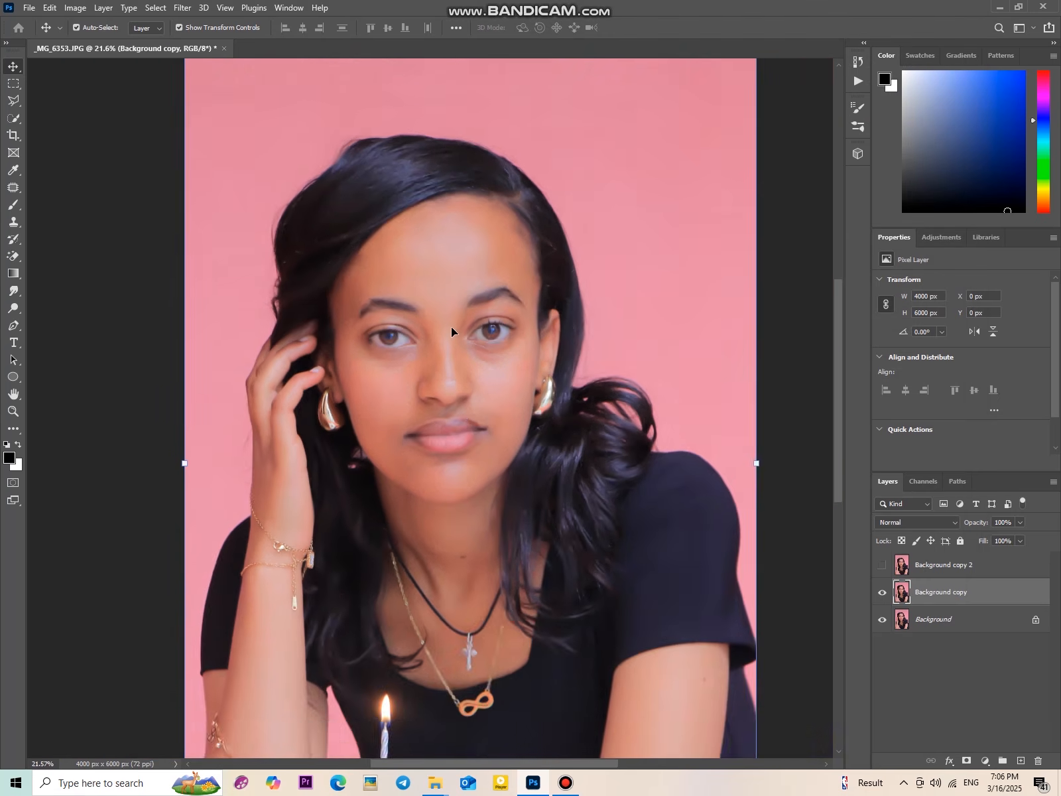
scroll(450, 325, up, 5)
scroll(453, 323, down, 2)
scroll(452, 322, down, 3)
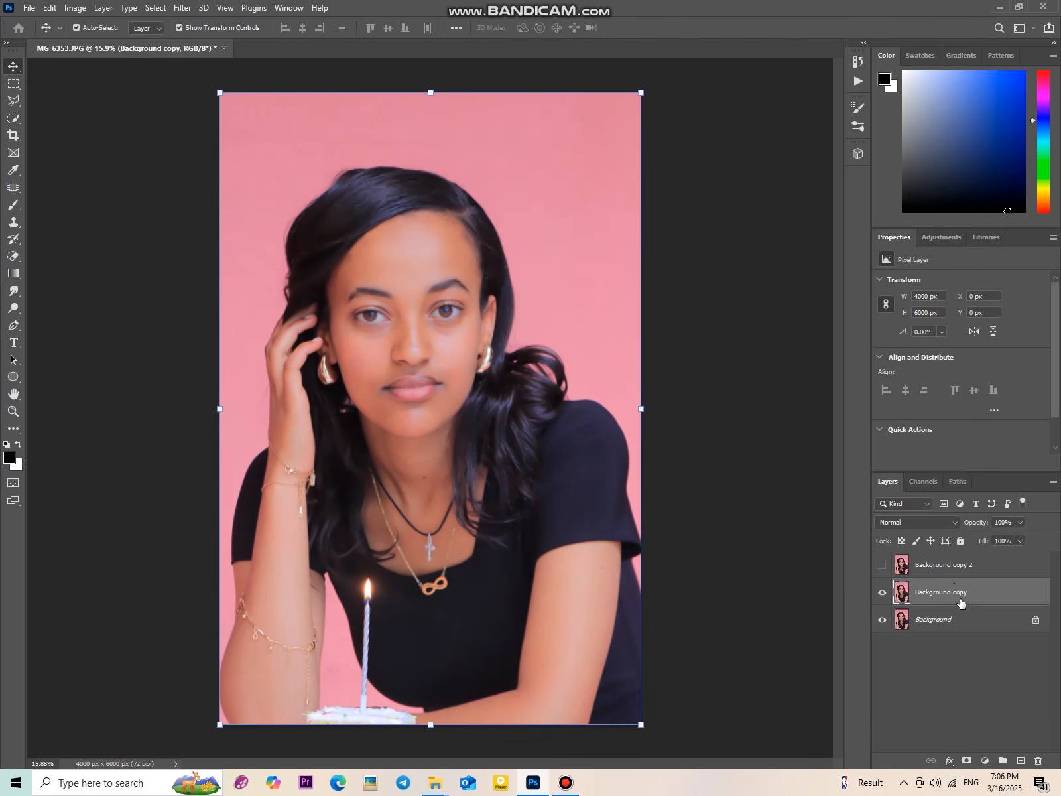
Add a white layer mask to the Background copy layer, and show and select Background copy 2
click(972, 575)
click(965, 601)
click(981, 575)
click(982, 595)
click(968, 761)
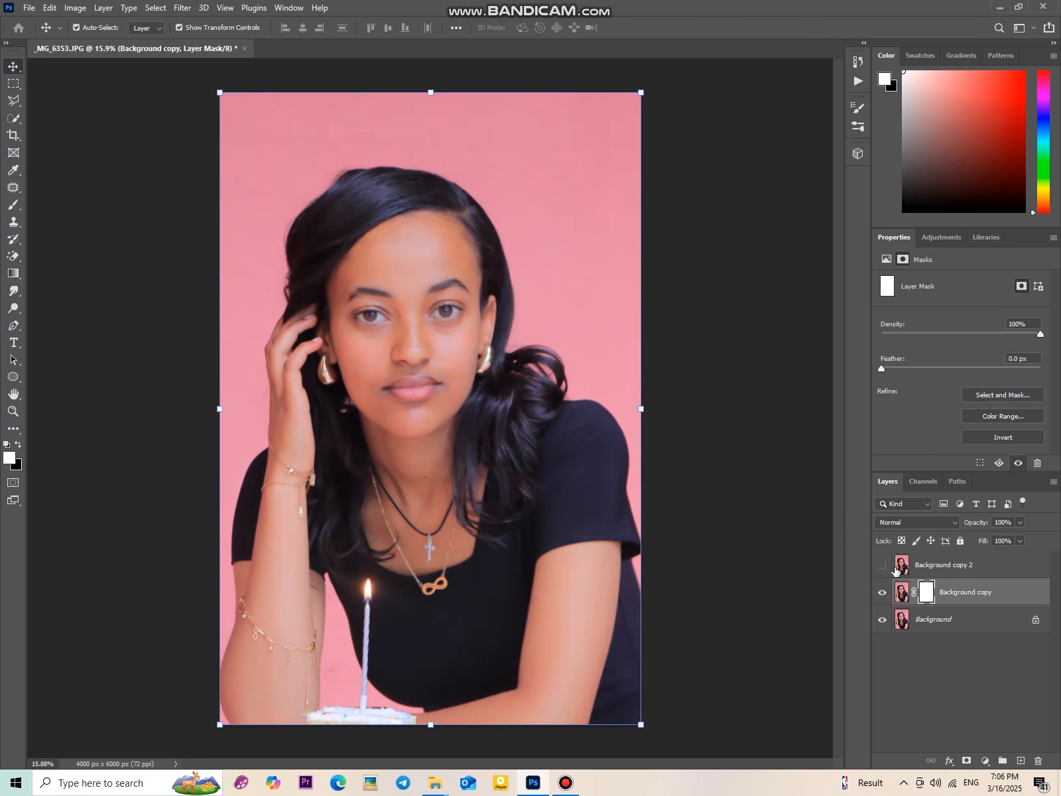
click(973, 574)
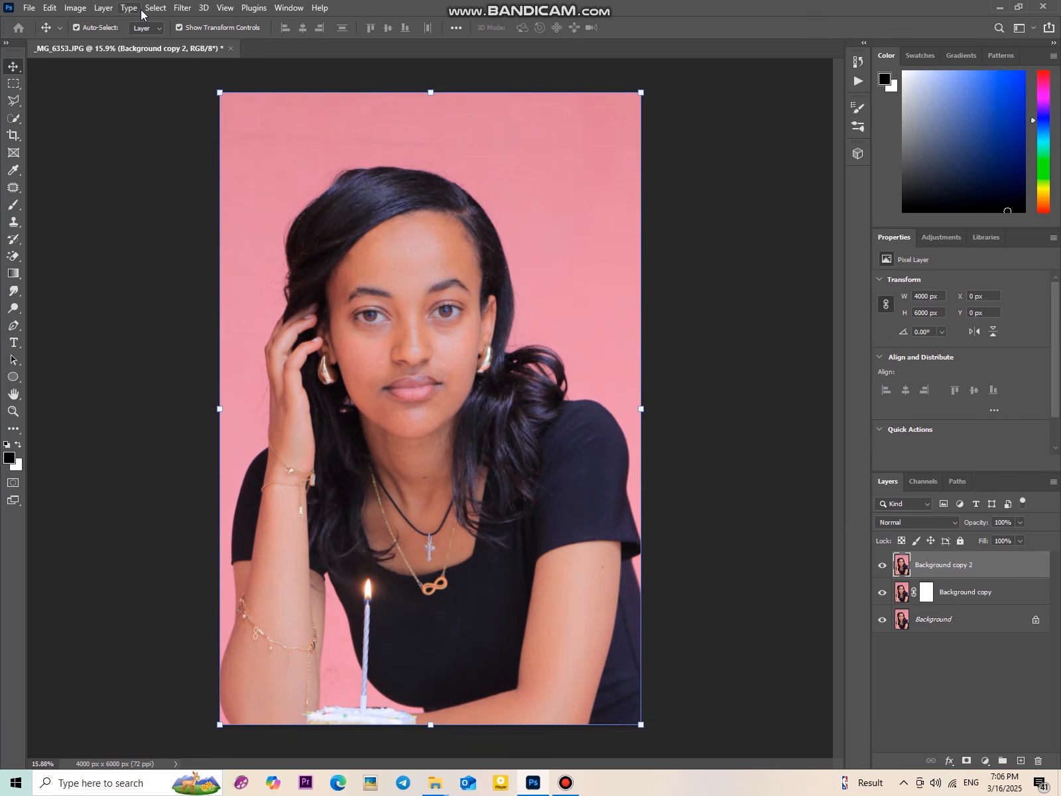
click(183, 9)
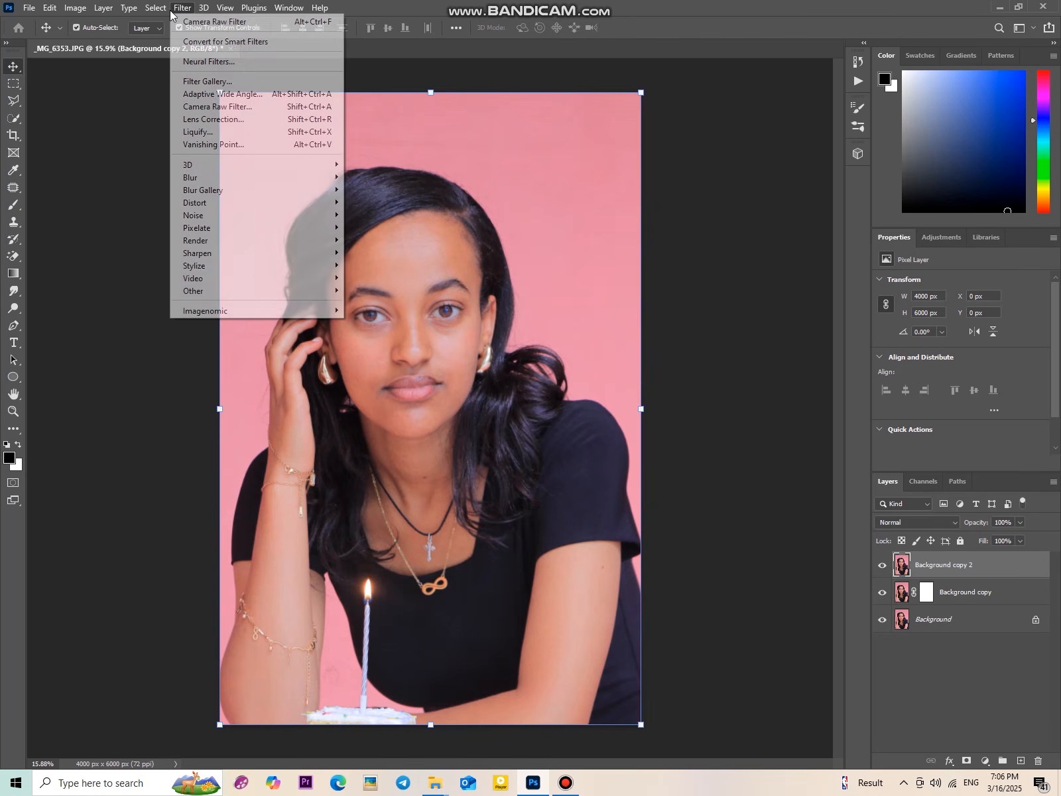
mouse_move(205, 290)
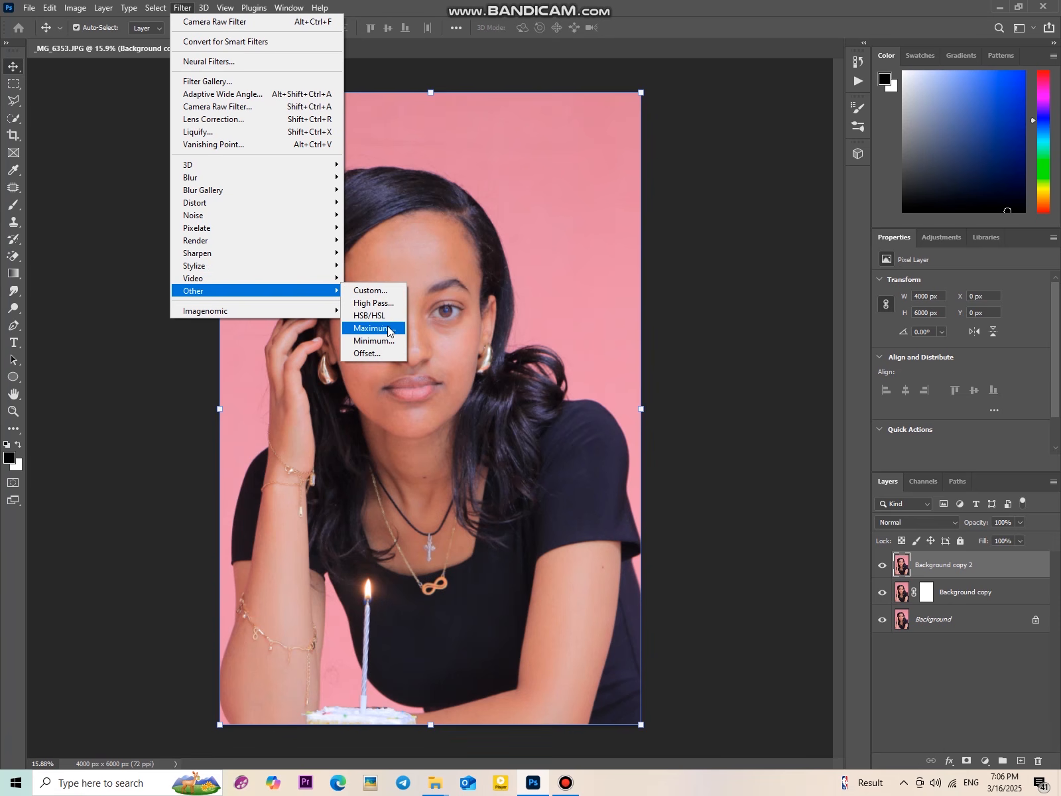
click(388, 305)
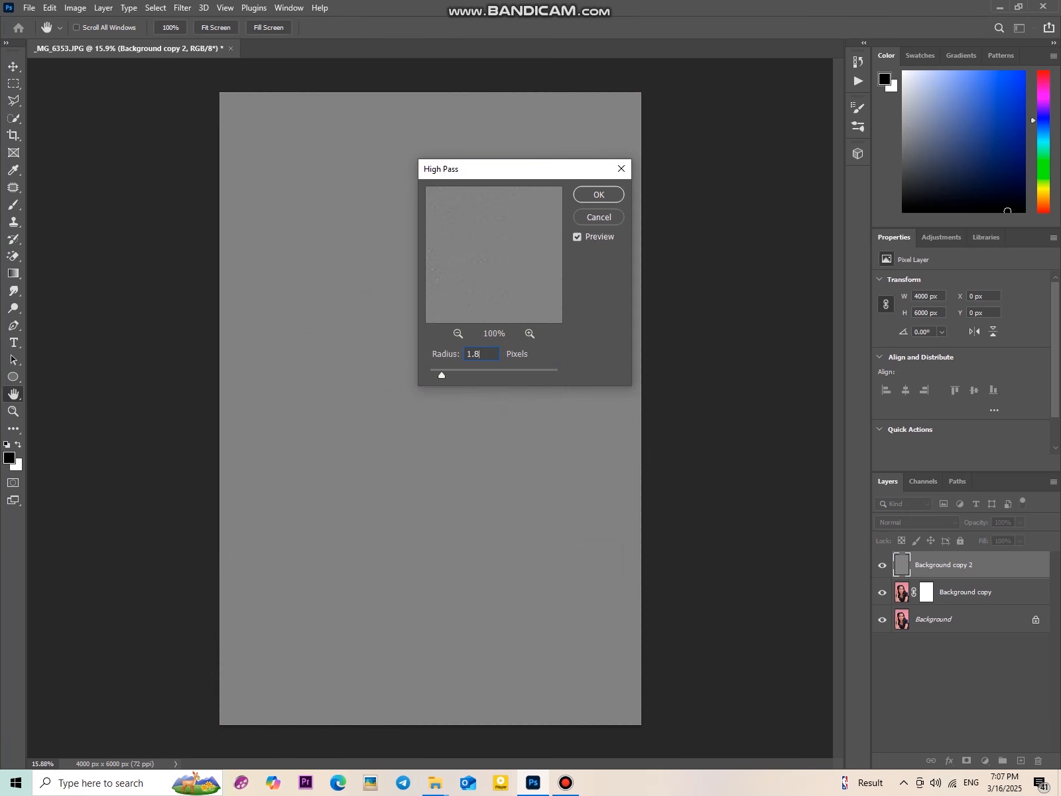
click(577, 218)
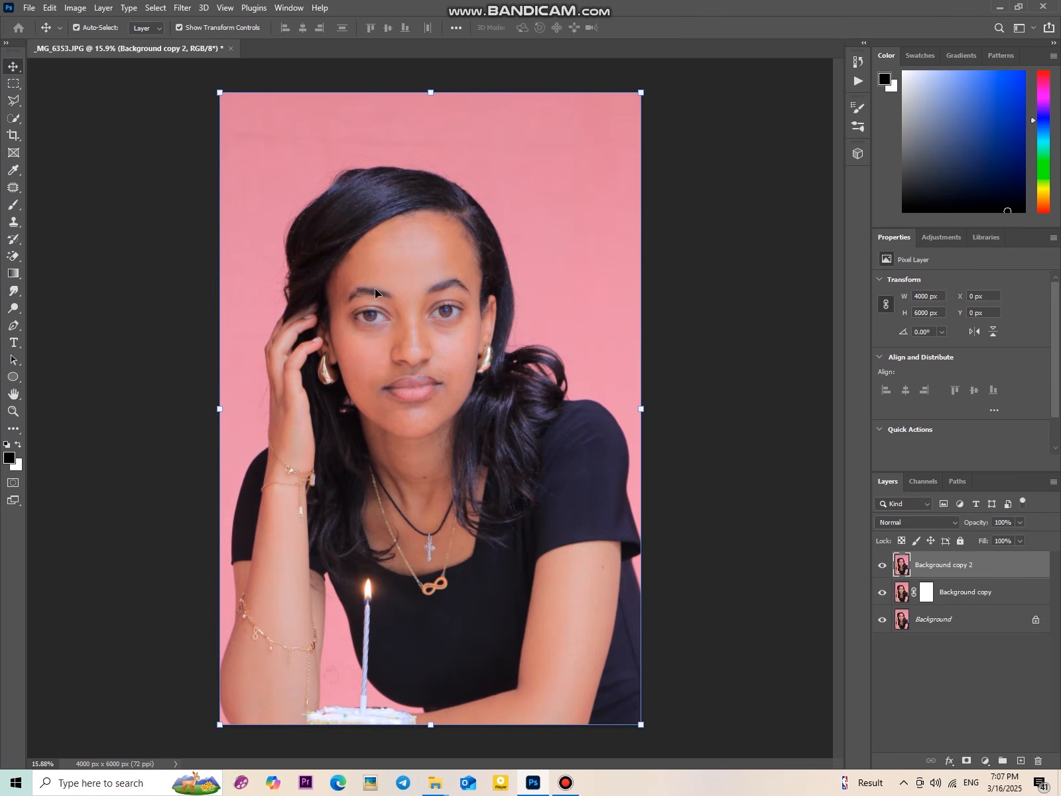
Apply a High Pass filter with a 1.8-pixel radius to the Background copy 2 layer
click(181, 8)
mouse_move(203, 7)
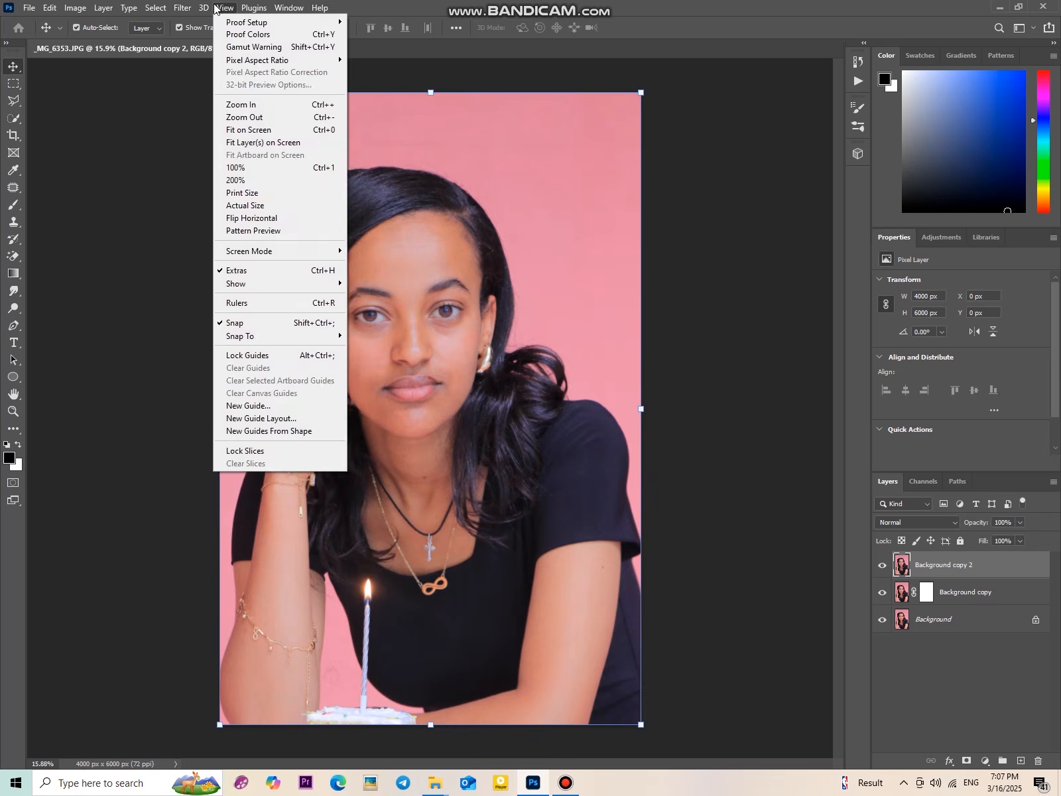
mouse_move(213, 294)
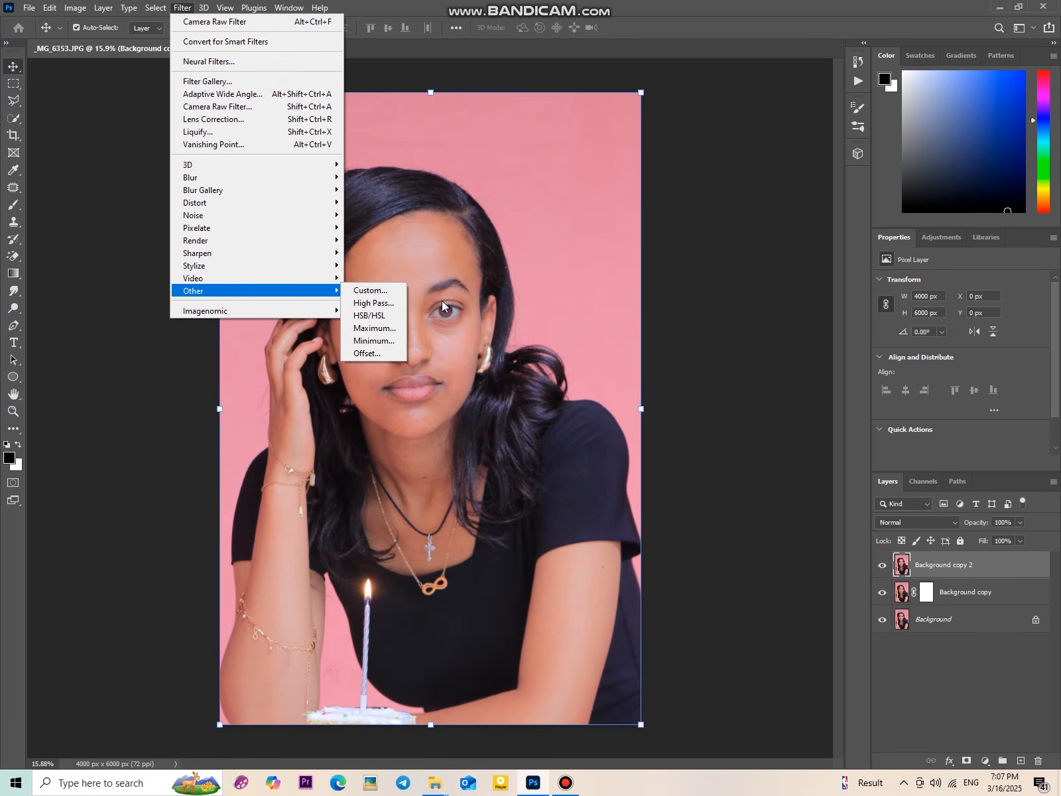
click(361, 300)
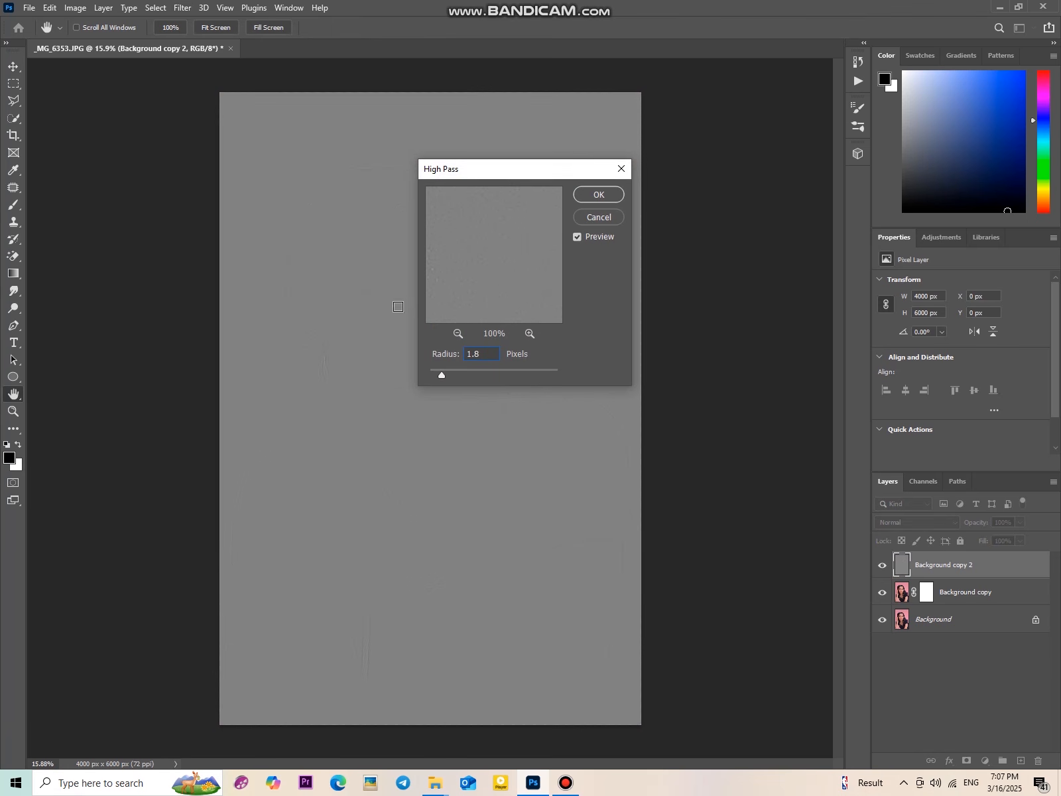
click(599, 195)
key(v)
scroll(149, 377, down, 2)
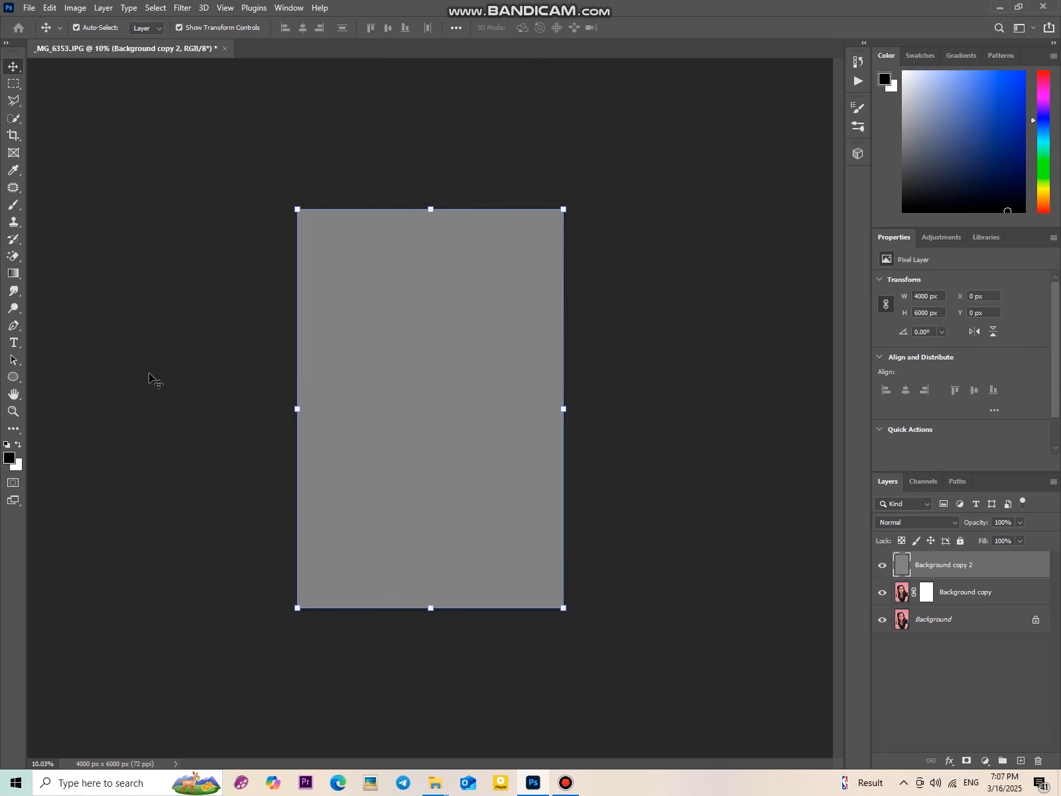
Set the Background copy 2 layer's blend mode to Linear Light and its opacity to 55%
click(922, 524)
key(Escape)
click(947, 525)
key(Escape)
click(934, 529)
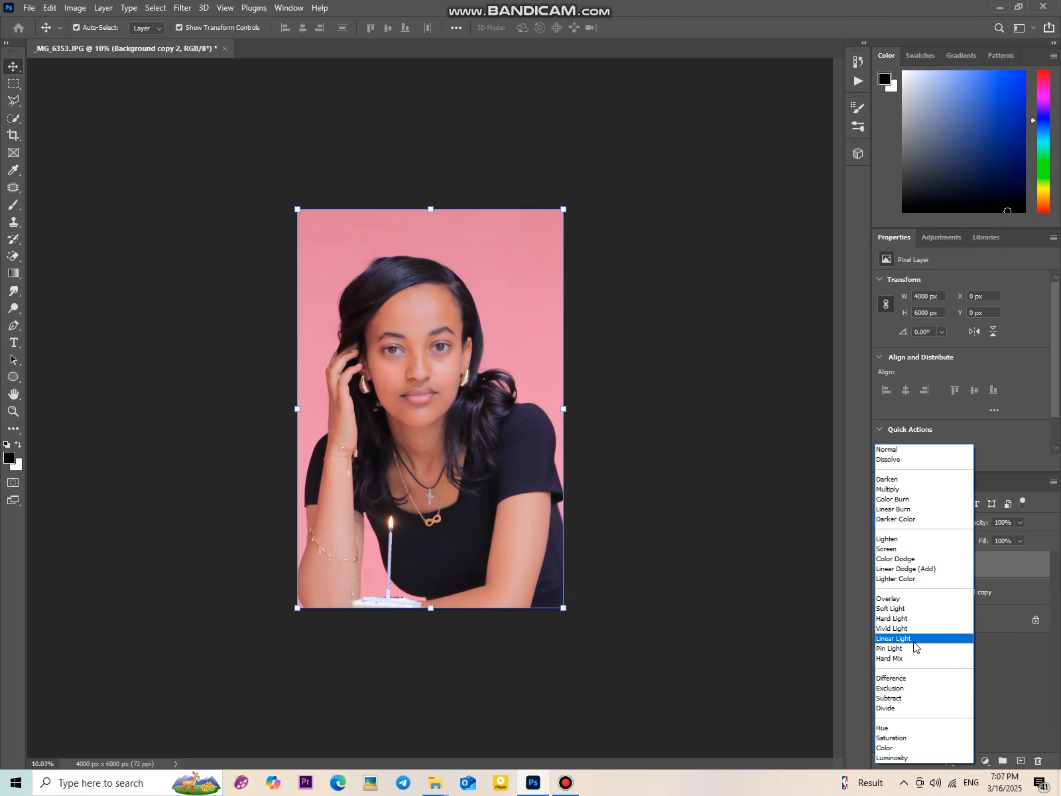
click(915, 639)
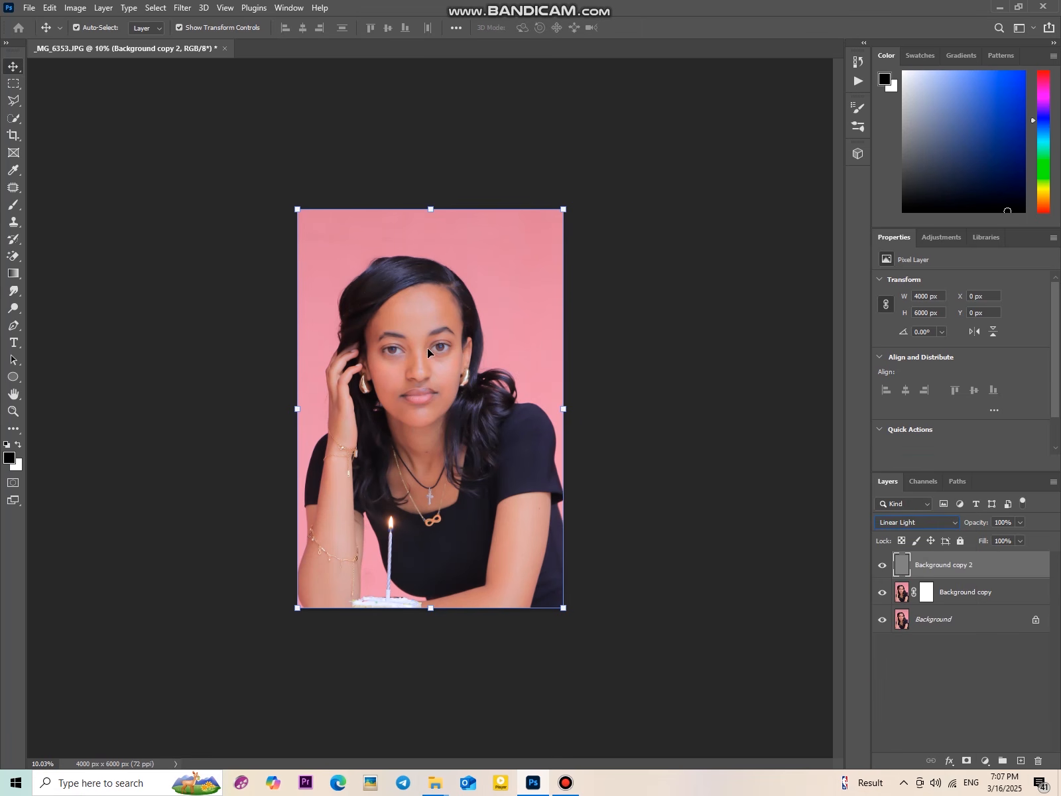
alt+scroll(480, 315, up, 5)
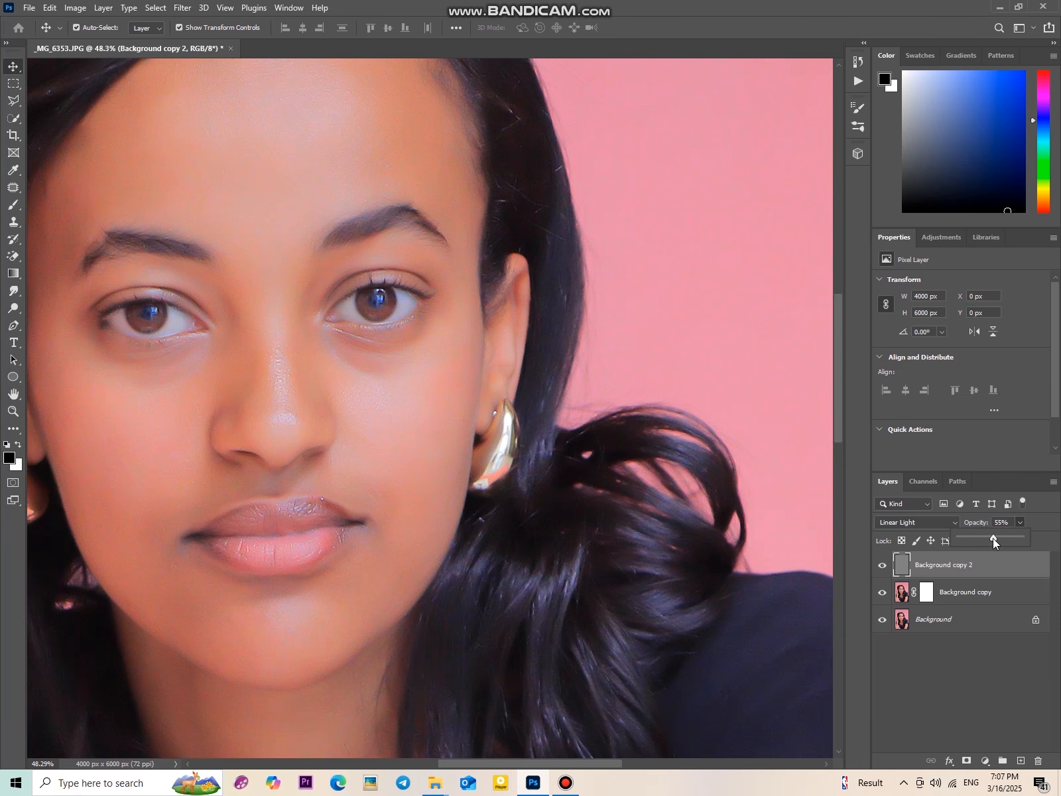
alt+scroll(476, 411, down, 5)
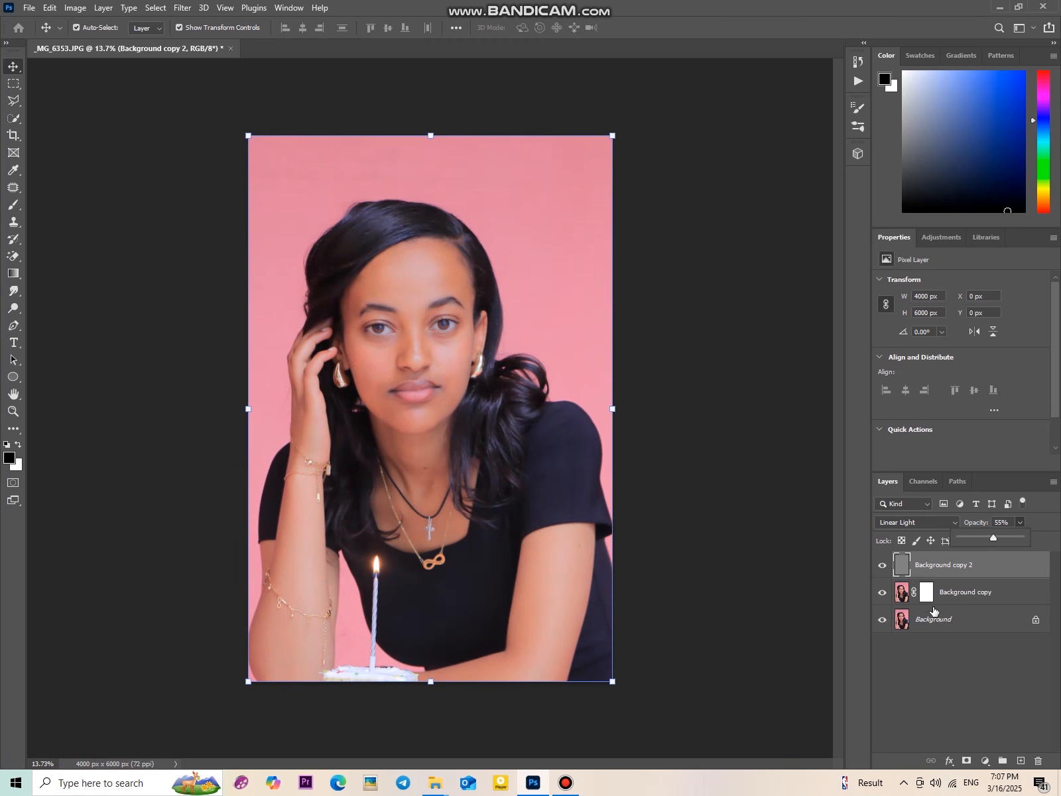
Select the layer mask of Background copy and invert it to black
click(949, 599)
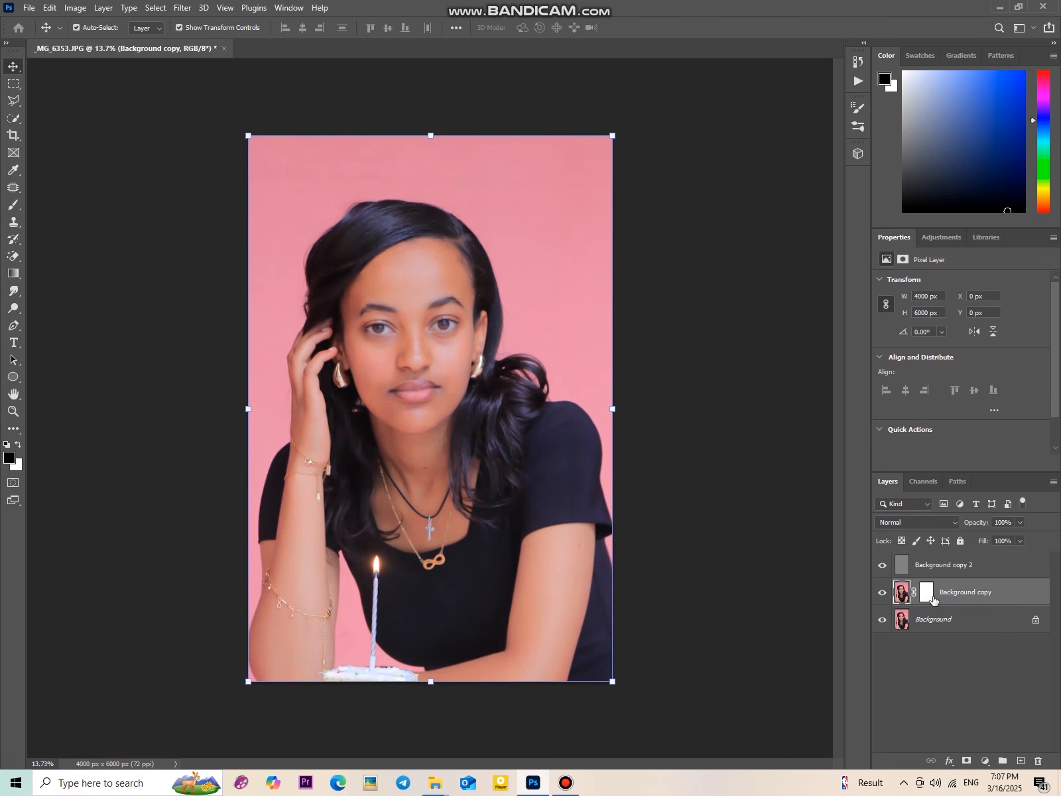
click(927, 592)
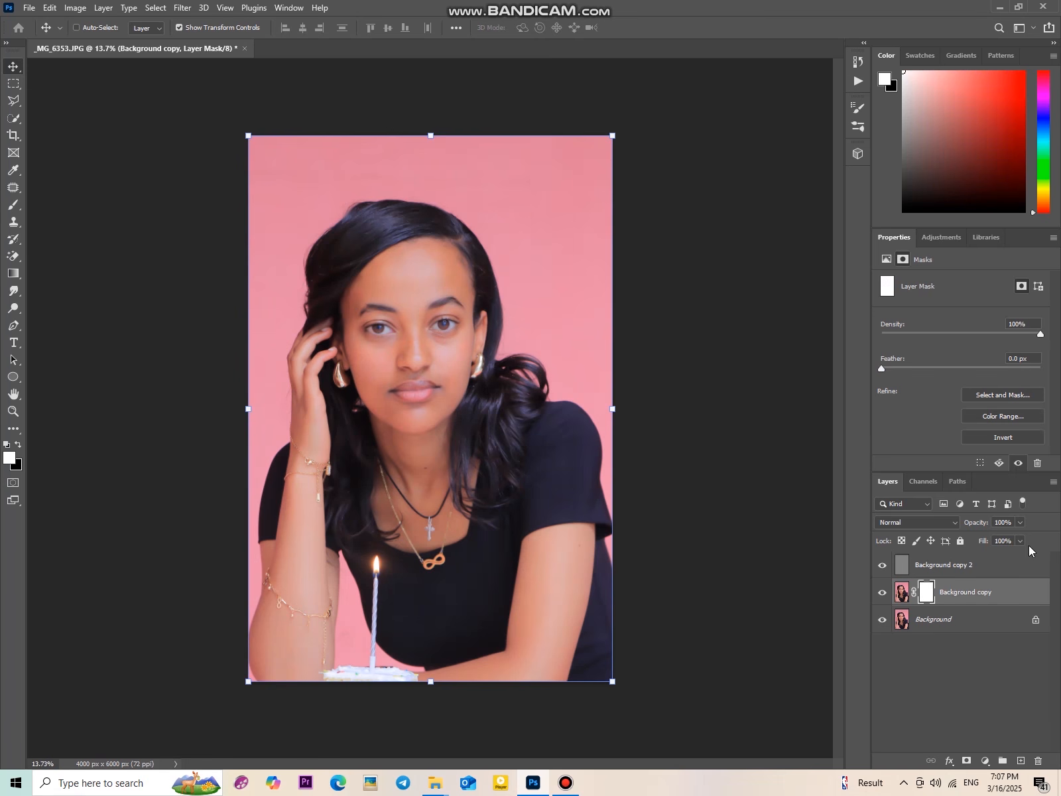
key(ctrl+i)
Activate the Brush tool and set a near-white foreground colour and a near-black background colour
click(14, 207)
click(85, 207)
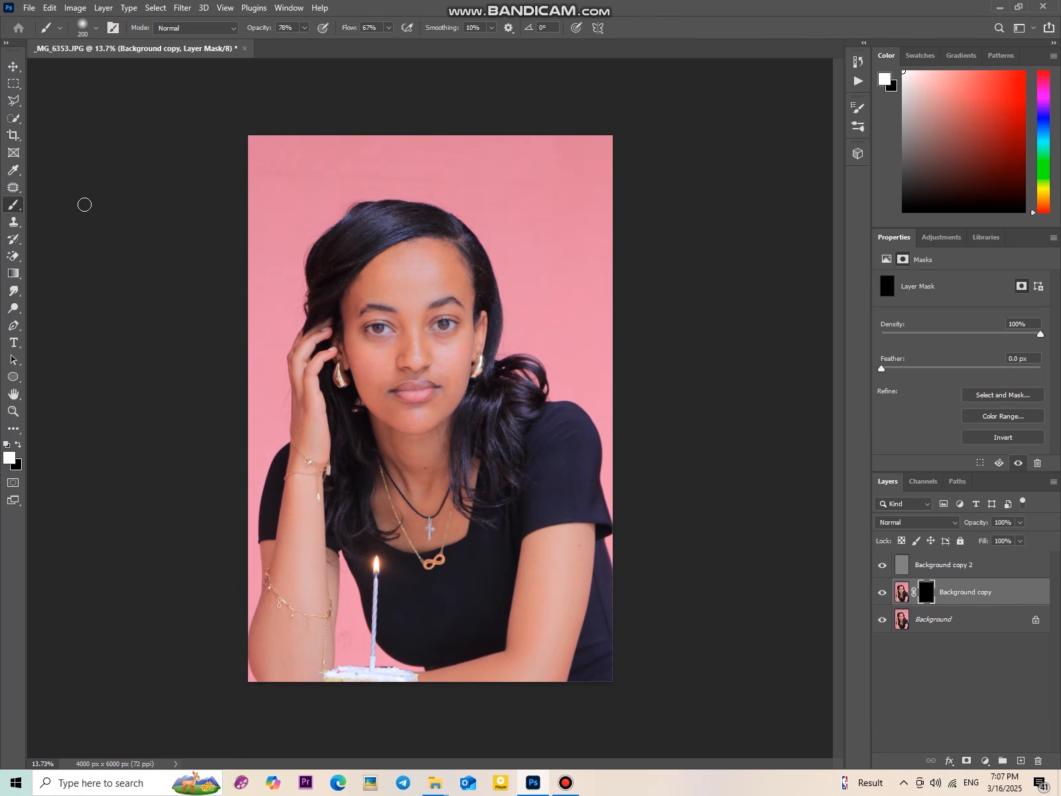
right_click(13, 207)
click(78, 207)
click(10, 458)
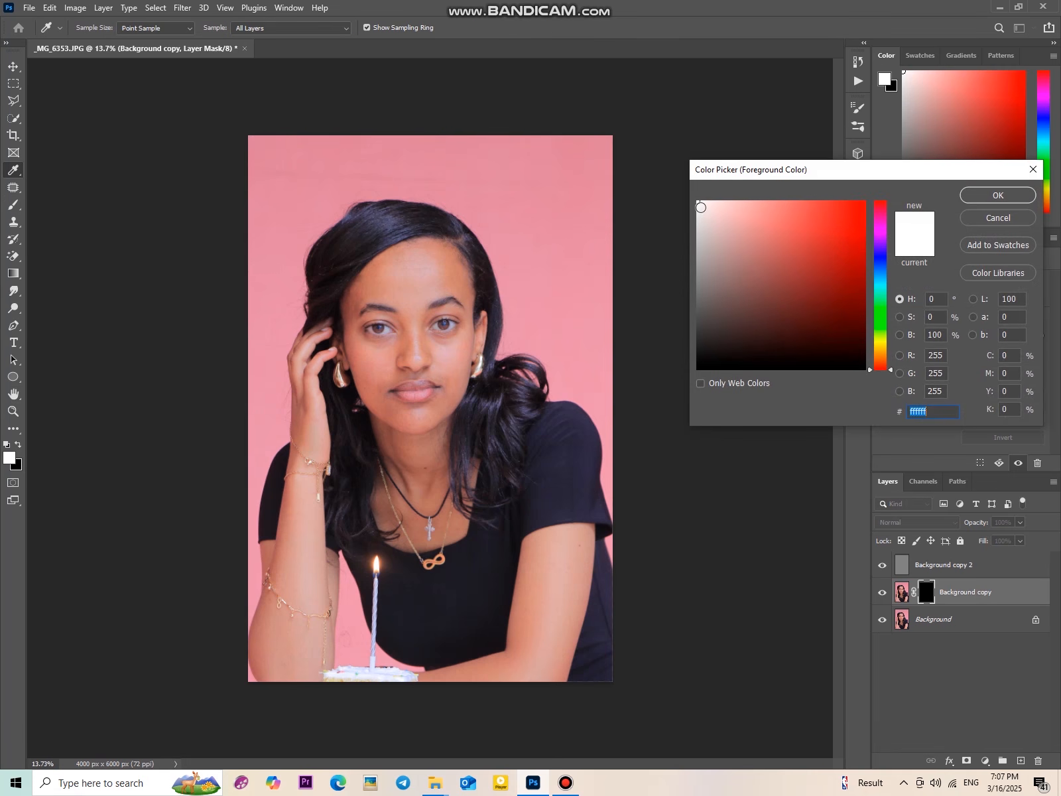
key(Return)
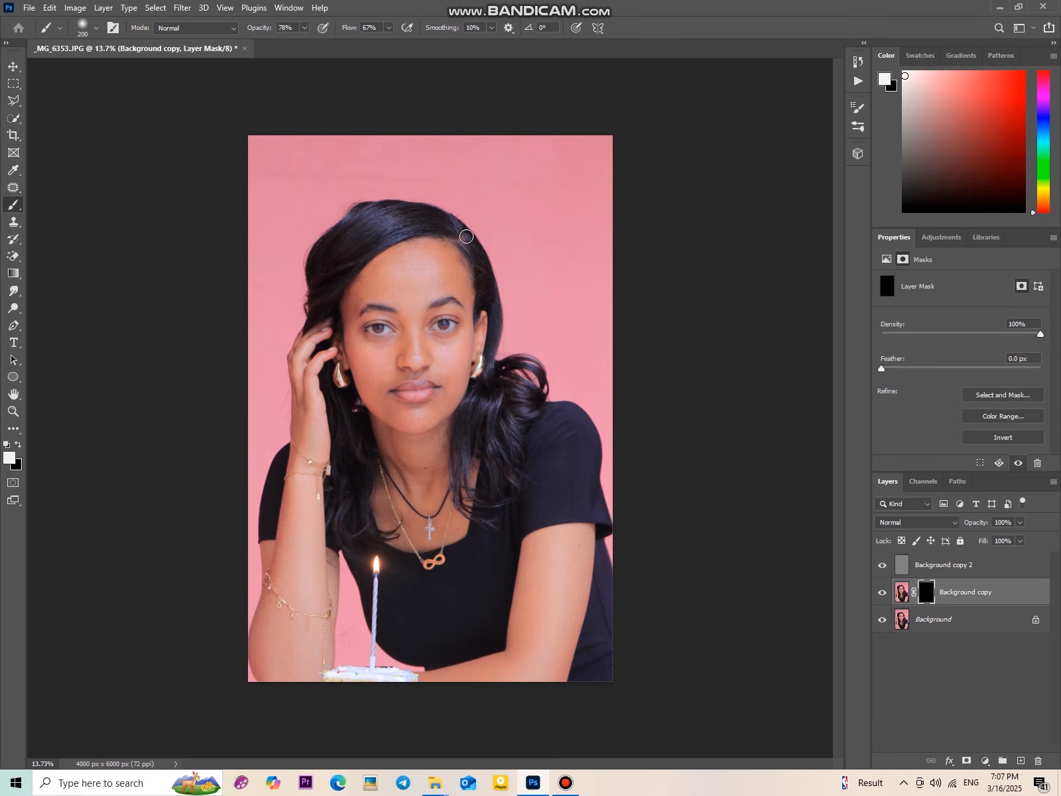
click(16, 466)
click(855, 366)
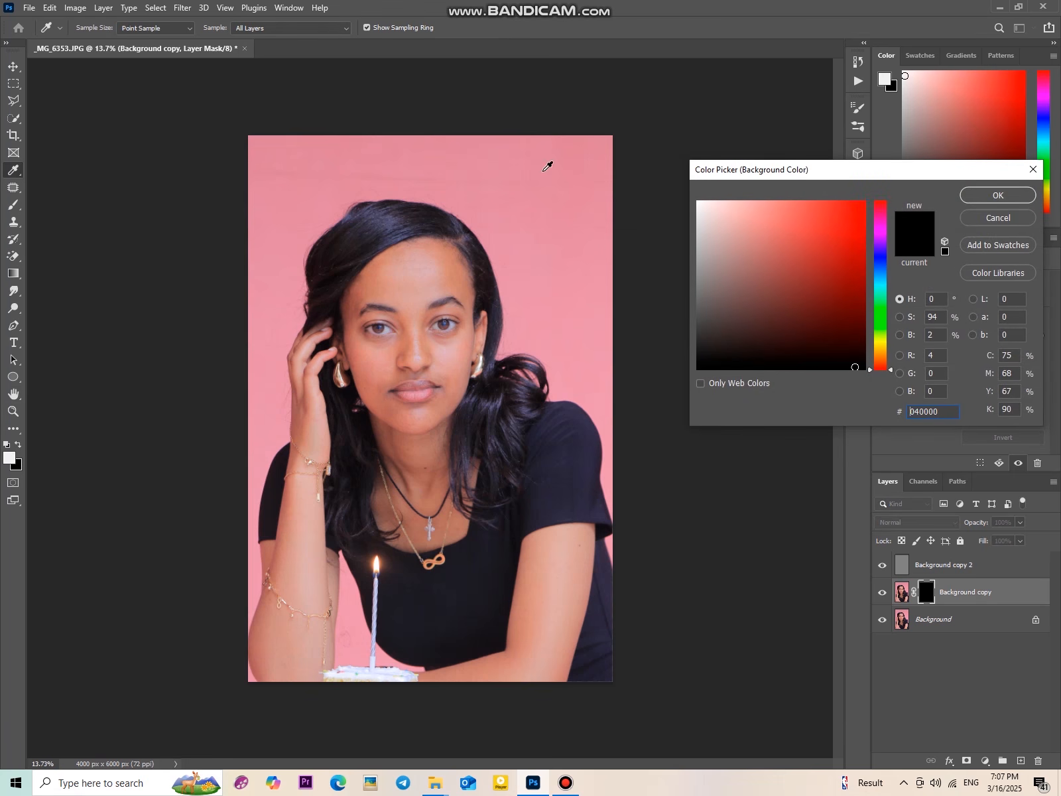
key(Return)
Set the Brush tool's opacity to 90% and its flow to 85%
right_click(14, 207)
click(52, 206)
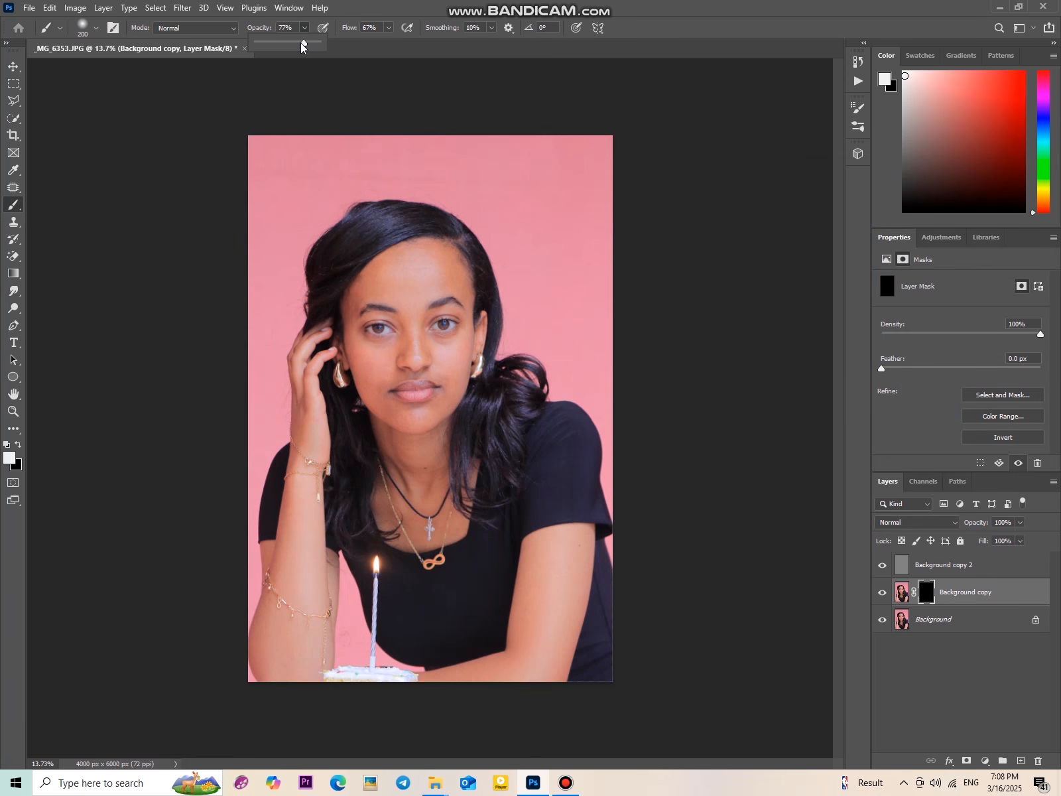
drag(304, 42, 312, 42)
click(387, 27)
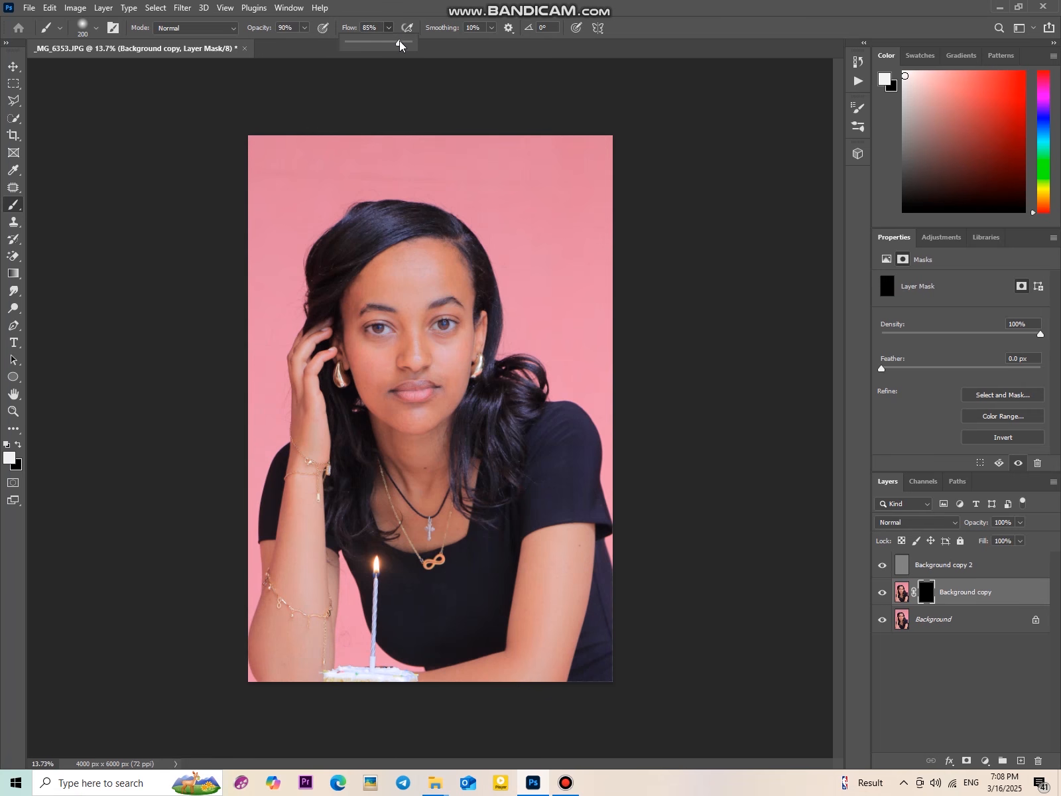
Paint near-white on the Background copy mask across the forehead with a 200 px brush to reveal the smoothed skin
scroll(408, 255, up, 3)
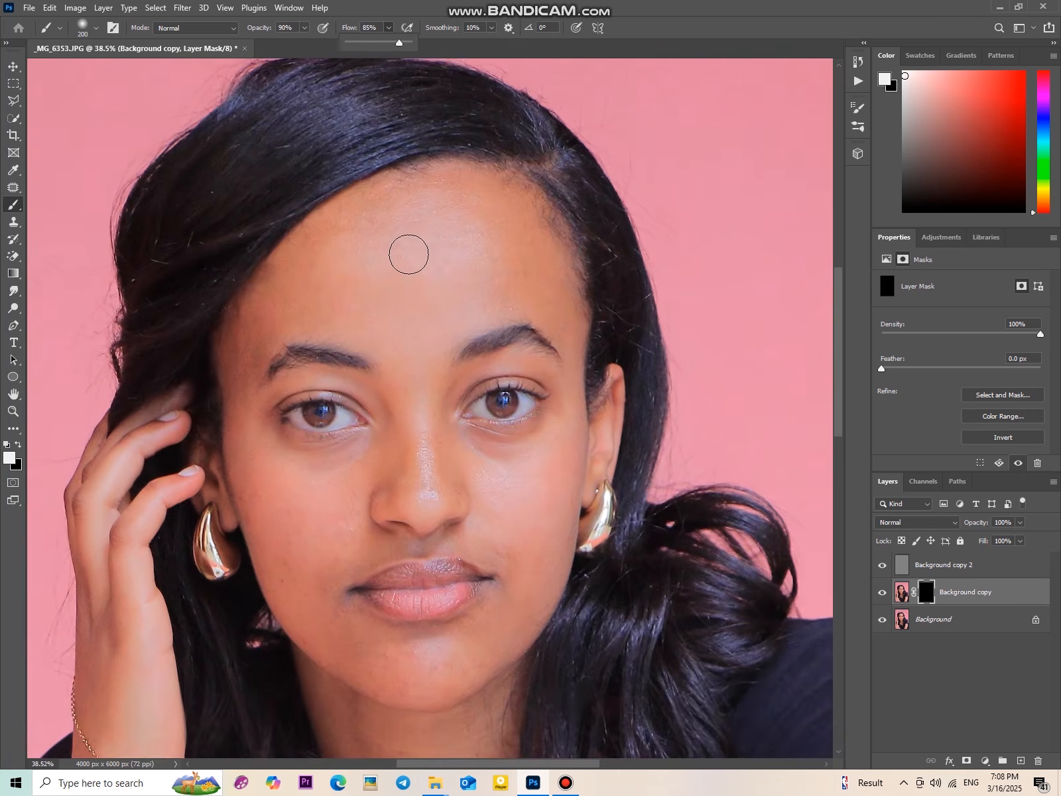
scroll(409, 255, up, 3)
key(])
key(])
key([)
scroll(404, 255, down, 5)
scroll(400, 253, up, 3)
mouse_move(408, 246)
mouse_down()
mouse_move(510, 261)
mouse_move(422, 230)
mouse_up()
key(bracketleft)
mouse_move(334, 285)
mouse_down()
mouse_move(390, 275)
mouse_move(380, 311)
mouse_move(410, 384)
mouse_move(470, 310)
mouse_move(570, 293)
mouse_up()
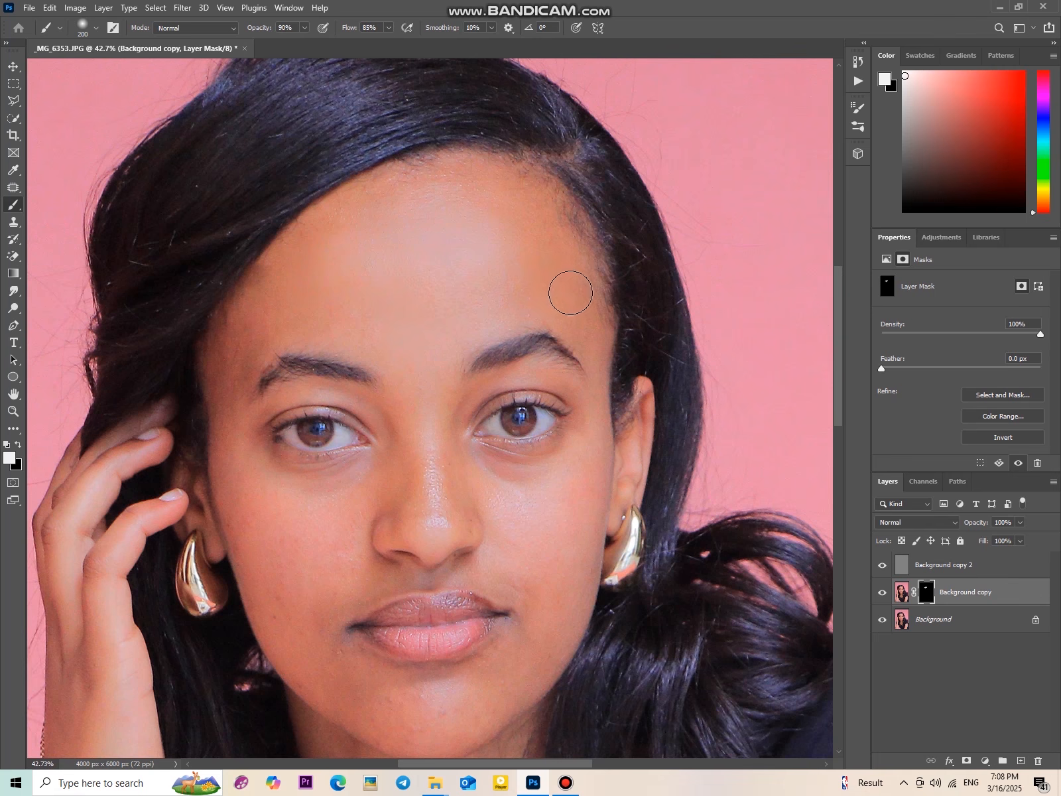
Paint the mask over the cheeks, nose and chin, resizing the brush around 200 px and avoiding the eyes and lips
key(bracketleft)
key(bracketright)
key(bracketleft)
key(bracketleft)
key(bracketright)
scroll(524, 557, down, 1)
key(bracketright)
scroll(433, 489, up, 1)
key(bracketleft)
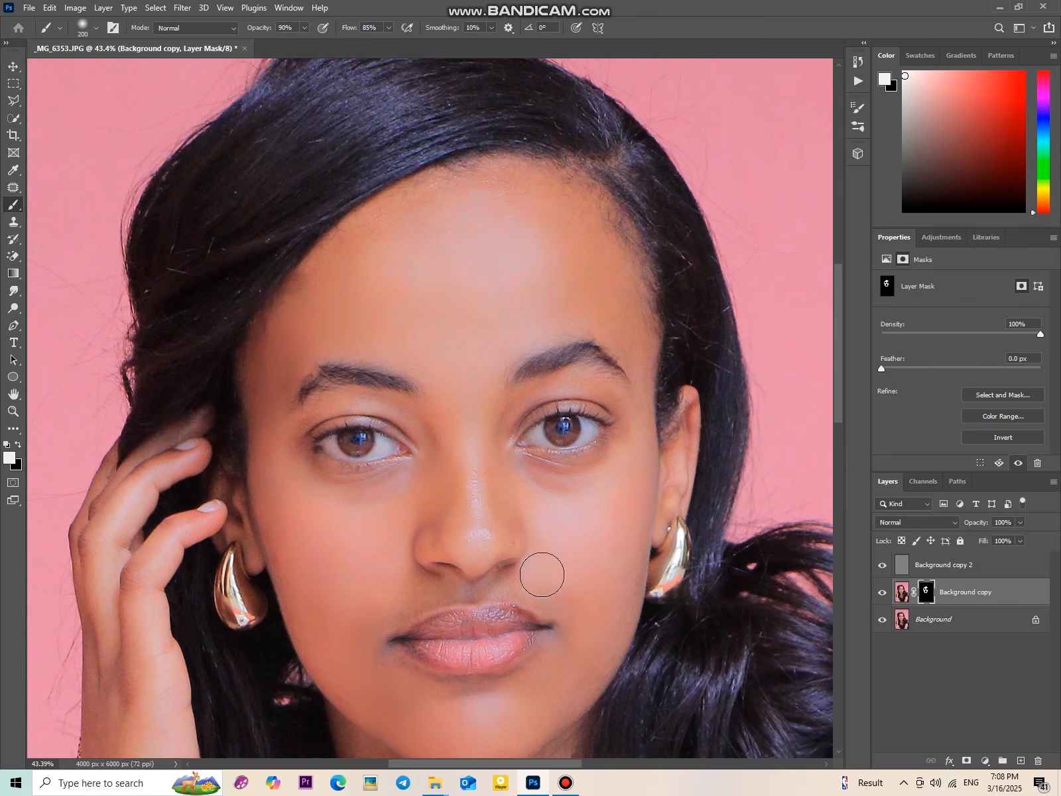
Touch up the remaining facial skin on the mask, enlarging the brush to 250 px
key(bracketright)
key(bracketleft)
scroll(260, 401, down, 5)
scroll(348, 590, up, 4)
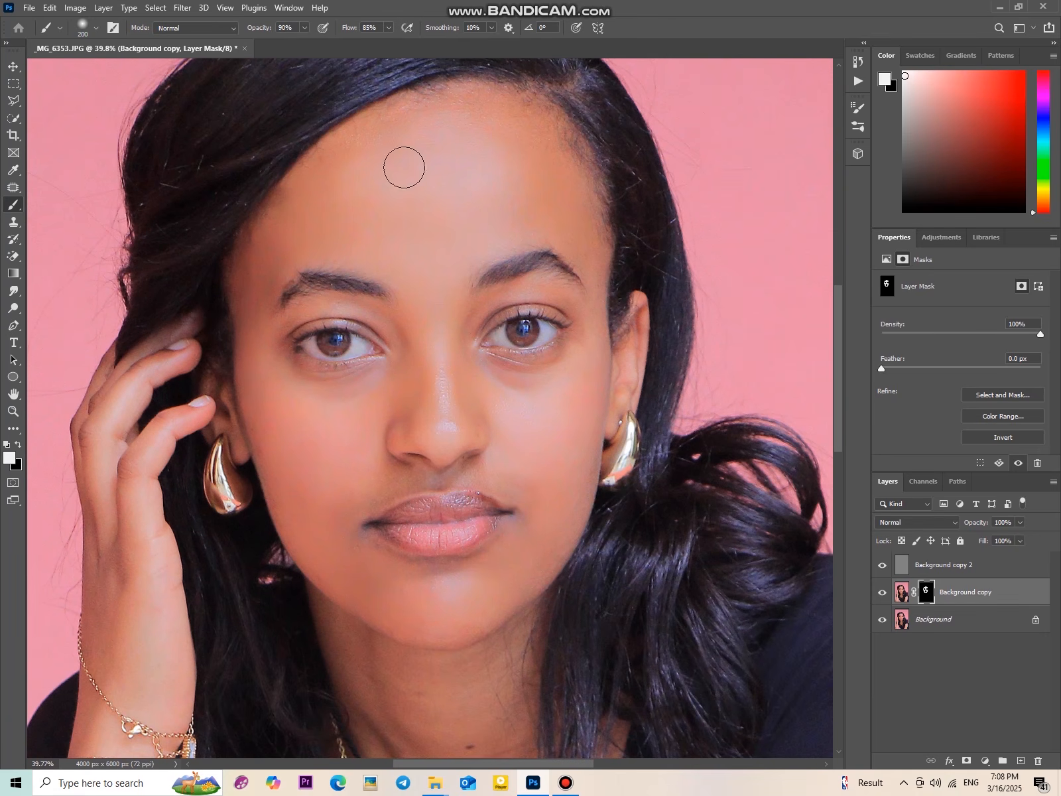
key(bracketright)
key(bracketleft)
key(bracketright)
scroll(549, 407, down, 1)
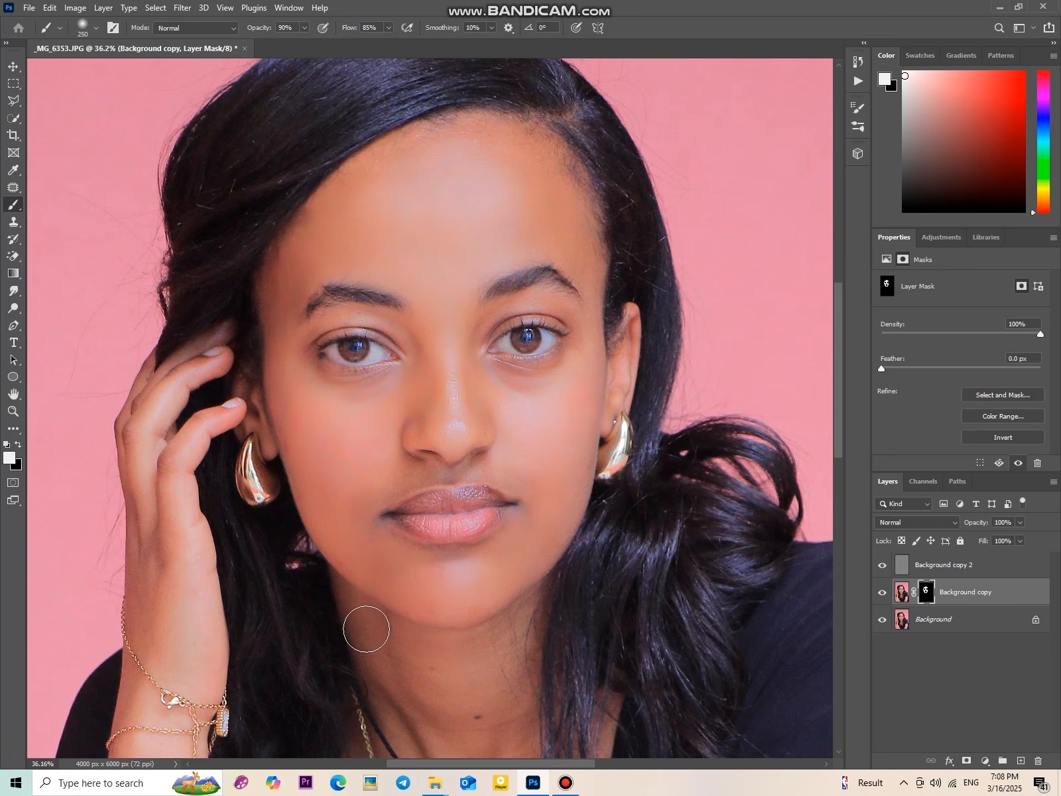
Paint the mask over the neck with a 300 px brush, then reduce the brush to 250 px
scroll(417, 549, down, 3)
key(bracketright)
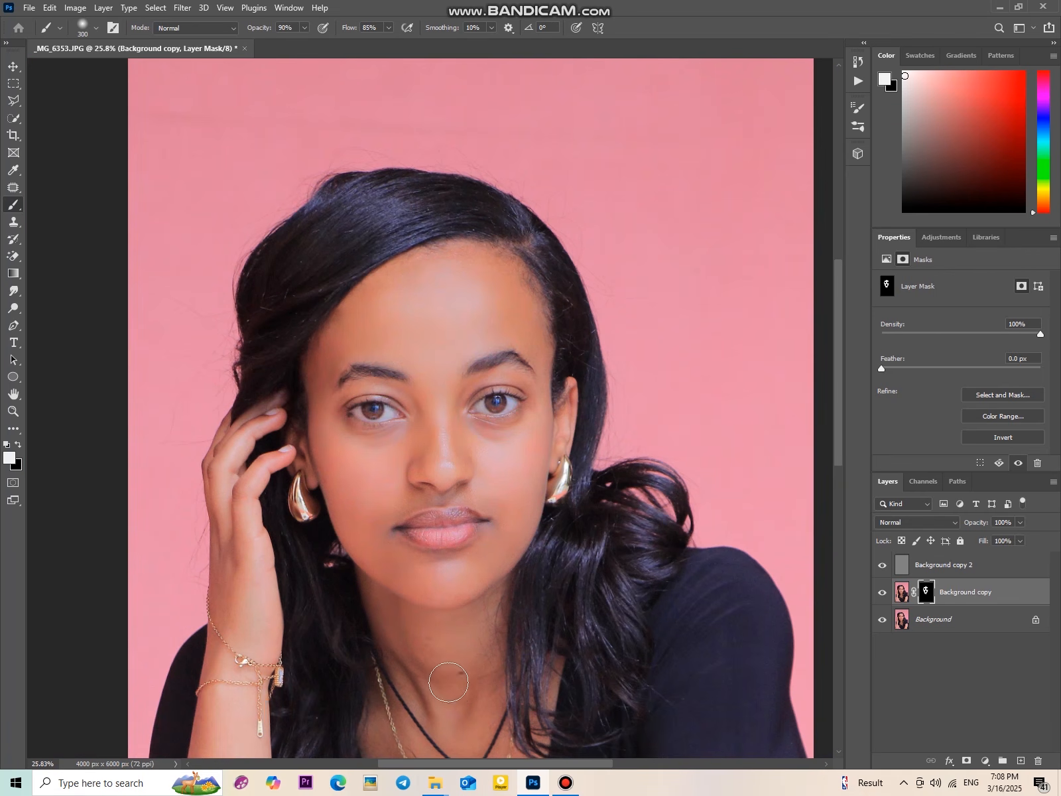
scroll(425, 625, up, 3)
key(bracketleft)
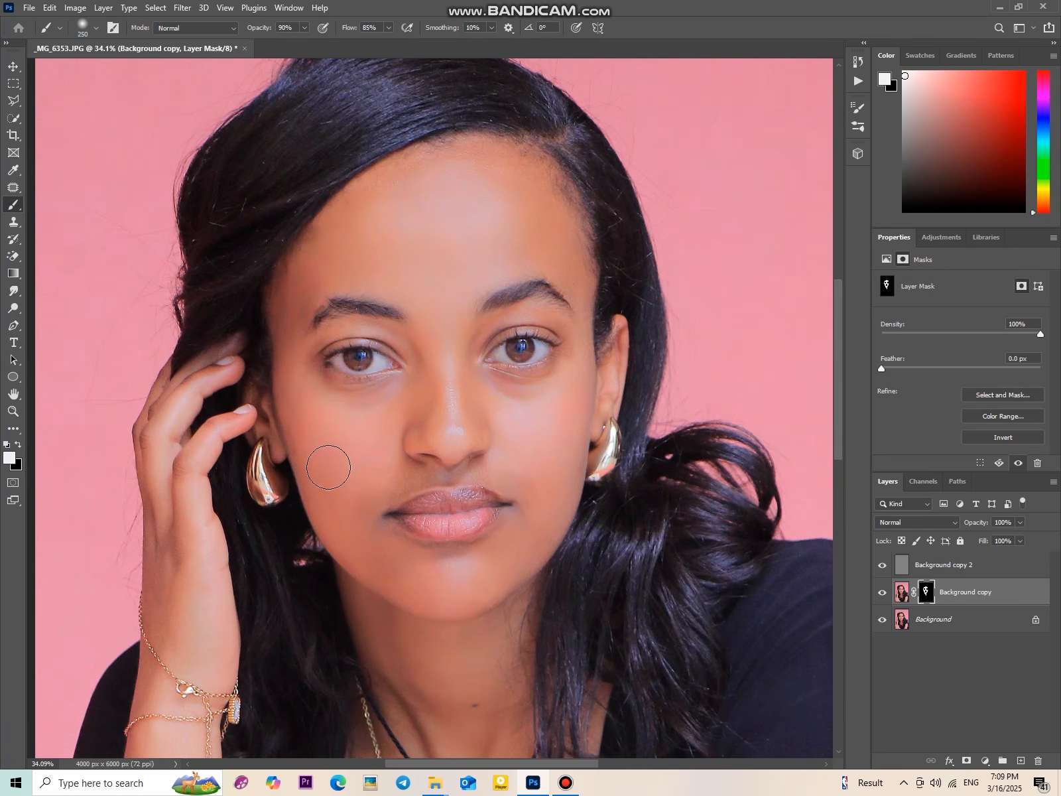
Reduce the mask brush to about 70 px and touch up the Background copy mask around the eyes and eyebrows
scroll(544, 426, up, 2)
key(bracketleft)
key(bracketleft)
key(bracketleft)
key(bracketleft)
key(bracketleft)
key(bracketleft)
scroll(556, 360, up, 2)
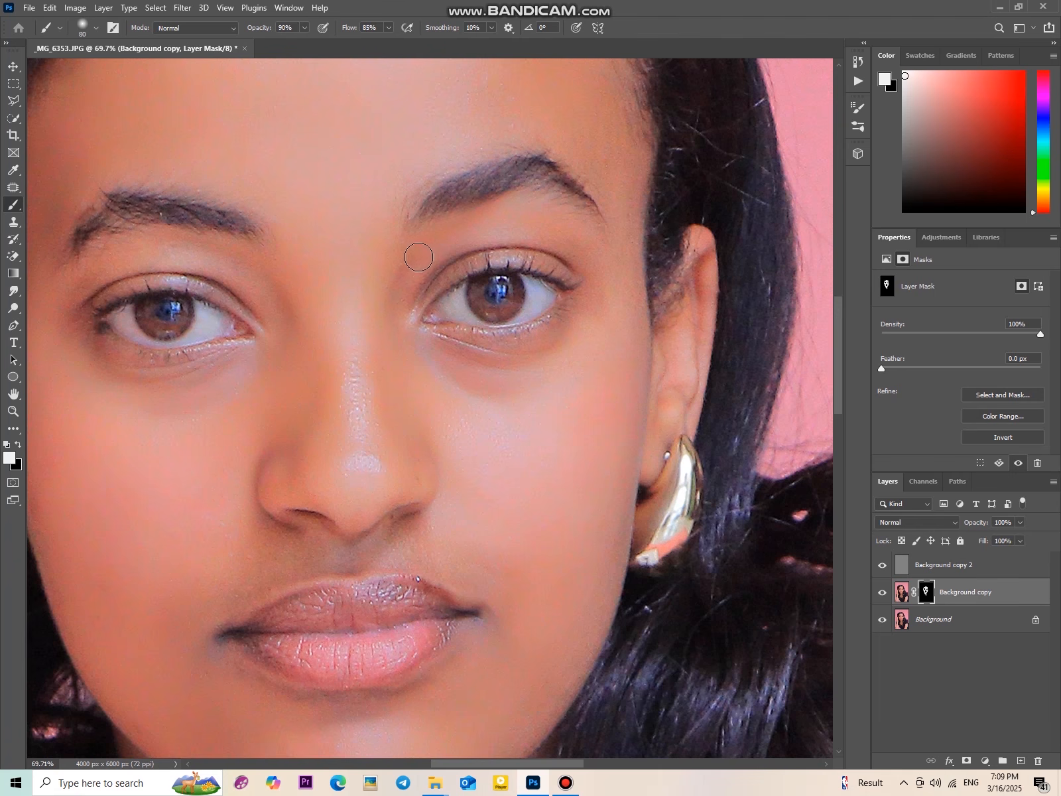
right_click(515, 217)
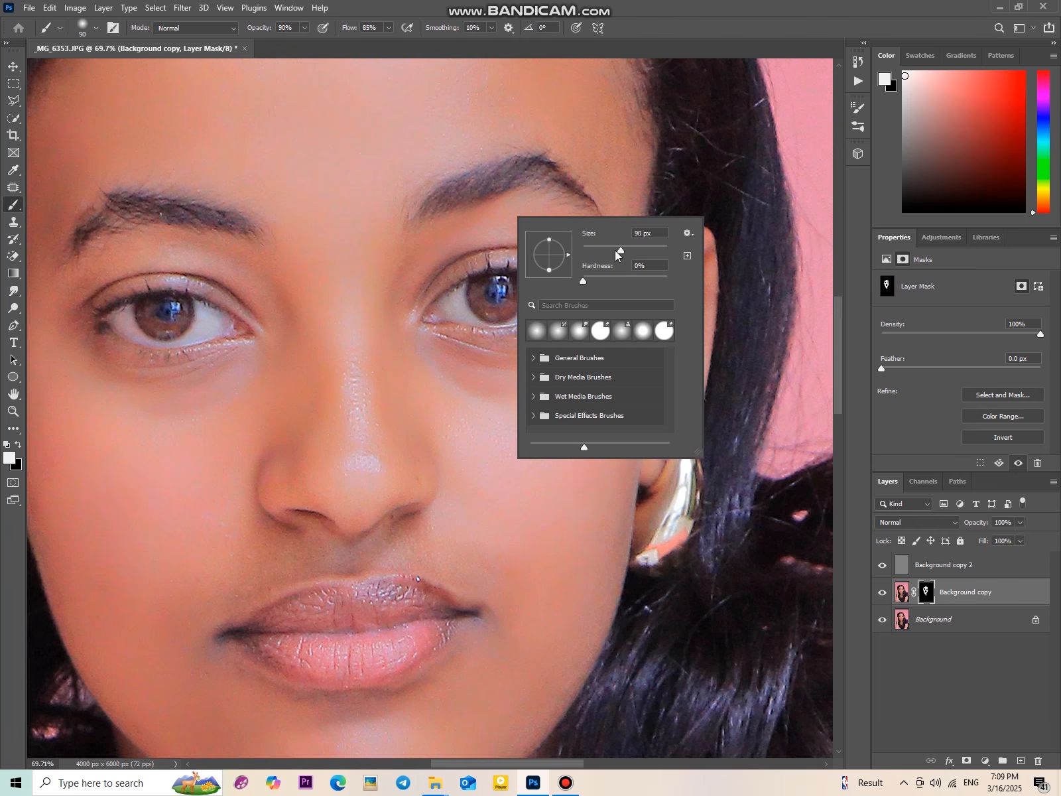
drag(611, 251, 608, 250)
key(bracketleft)
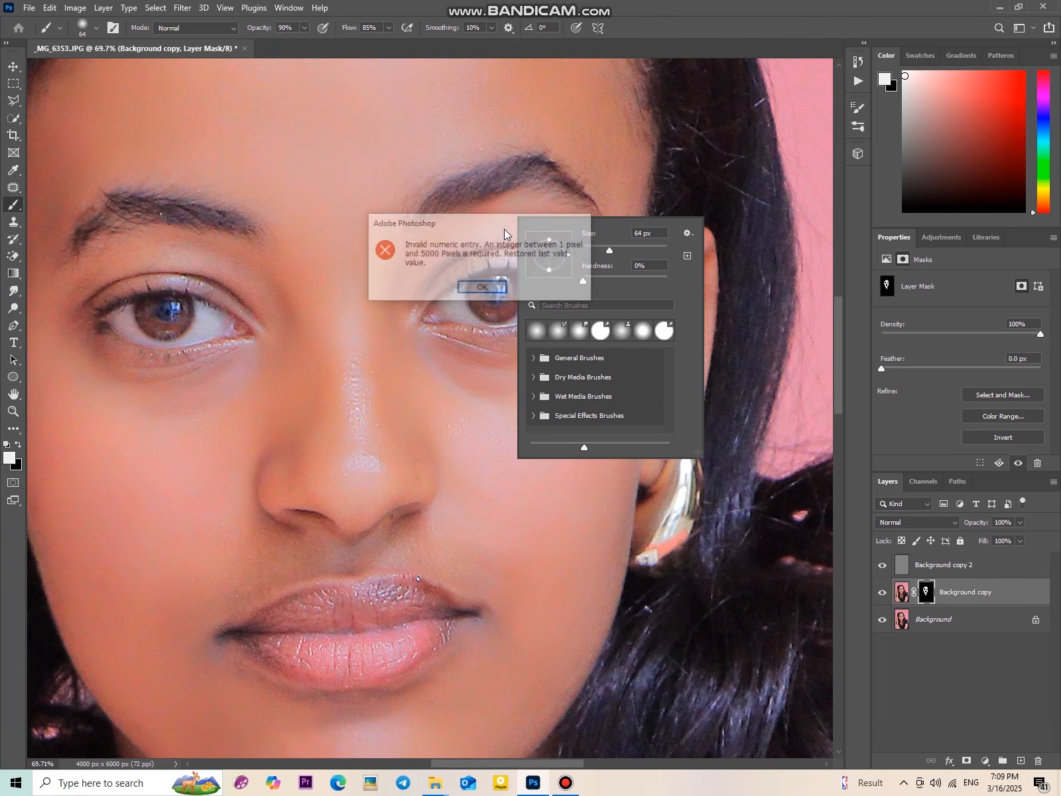
click(480, 287)
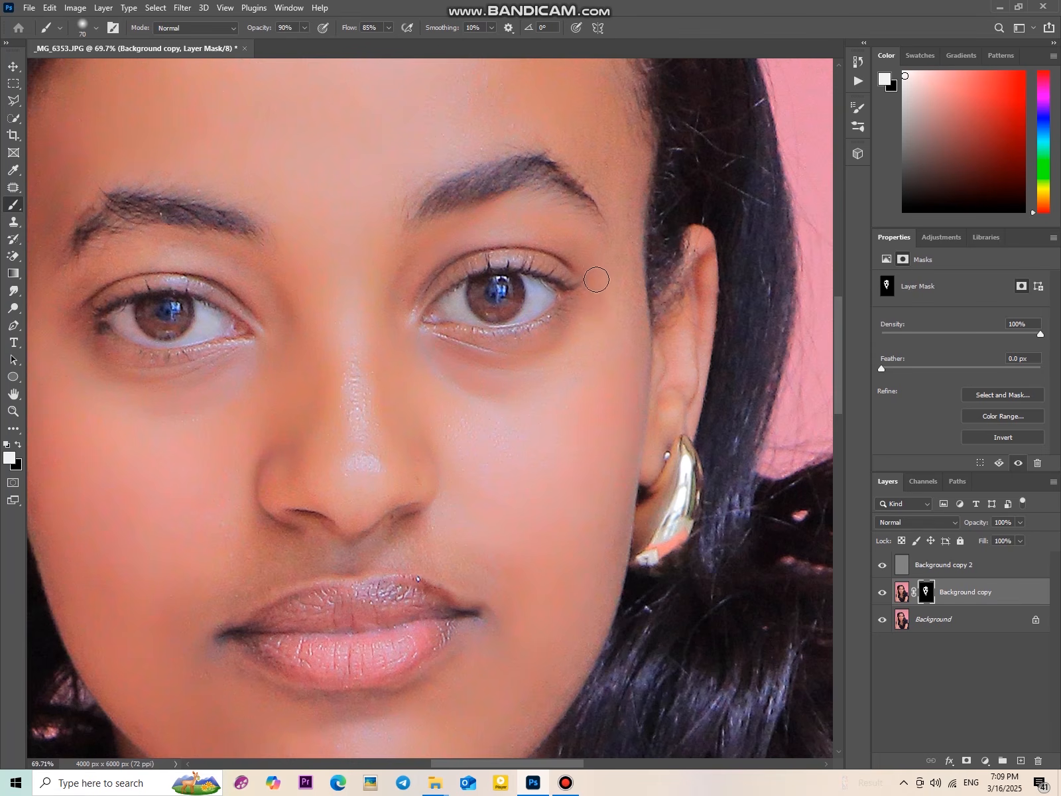
Paint the mask on the skin beneath the brows and under the eyes with a 100 to 125 px brush
scroll(224, 272, up, 1)
key(bracketright)
key(bracketright)
key(bracketright)
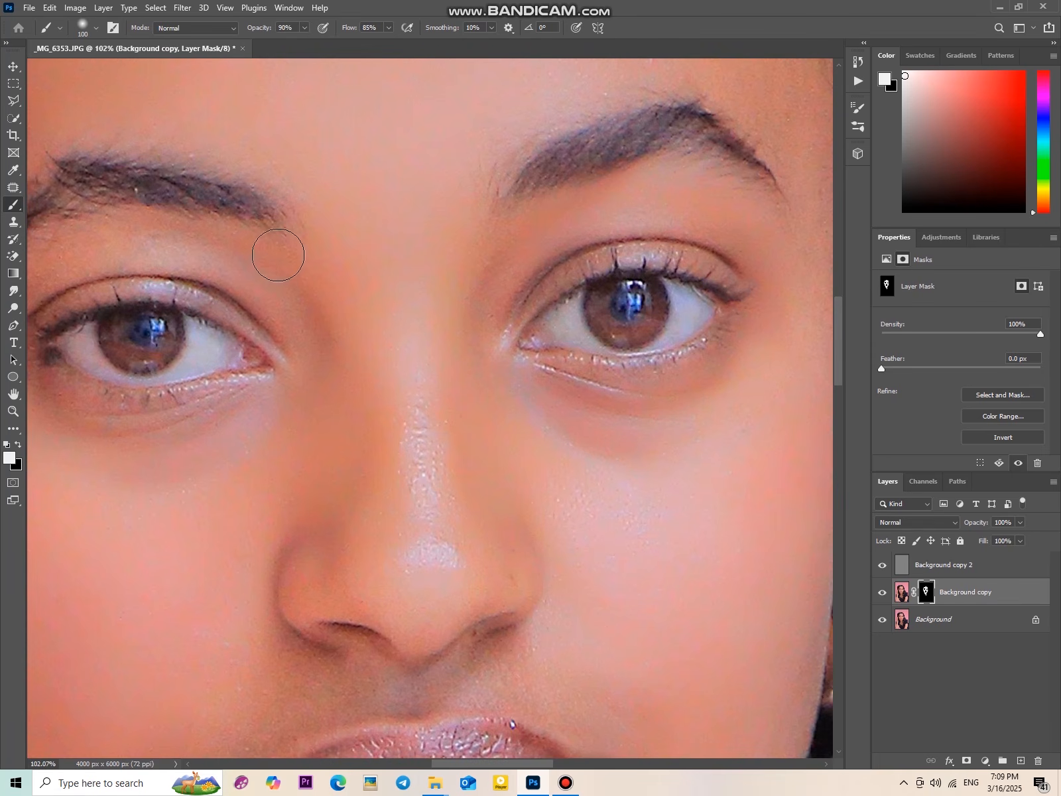
scroll(244, 273, up, 1)
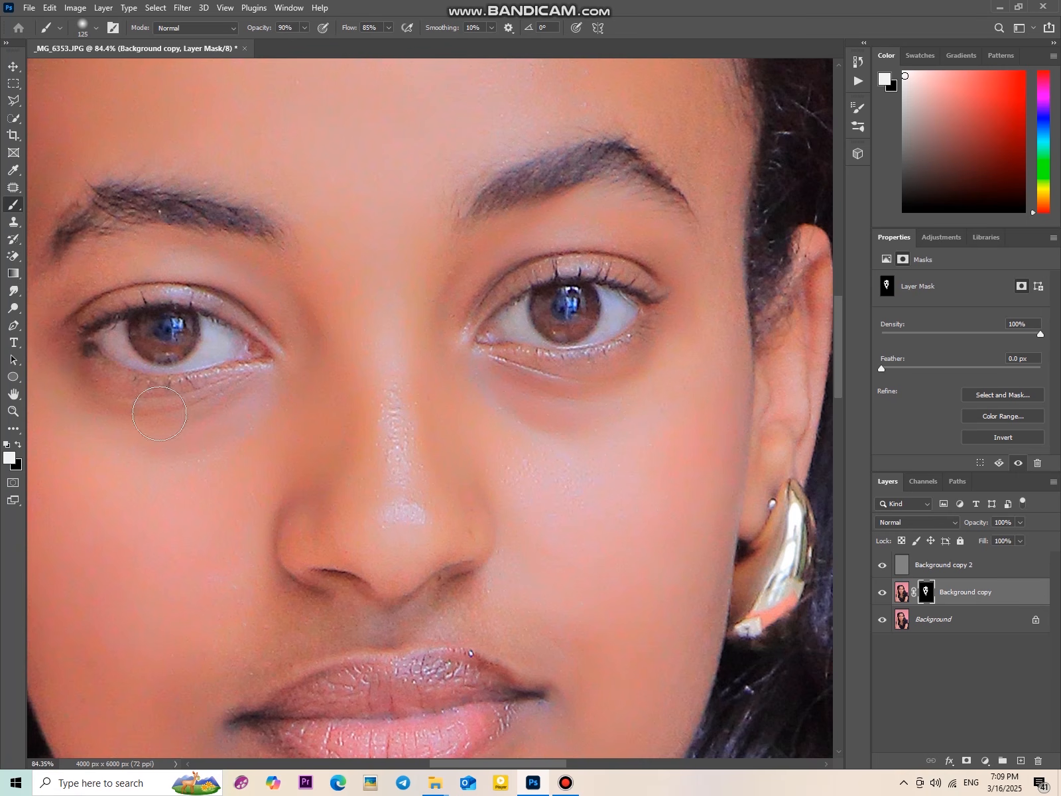
Paint the mask over the raised hand and fingers with a 150 px brush
scroll(343, 359, down, 8)
key(bracketright)
key(bracketright)
key(bracketright)
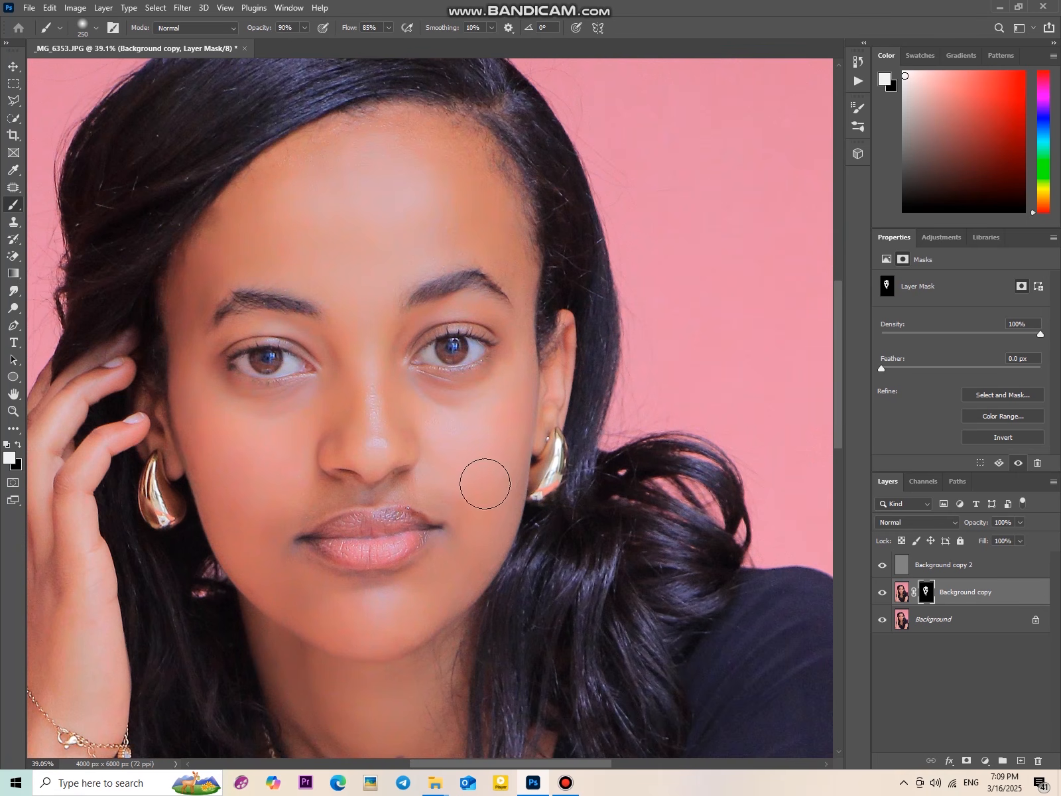
scroll(384, 208, down, 5)
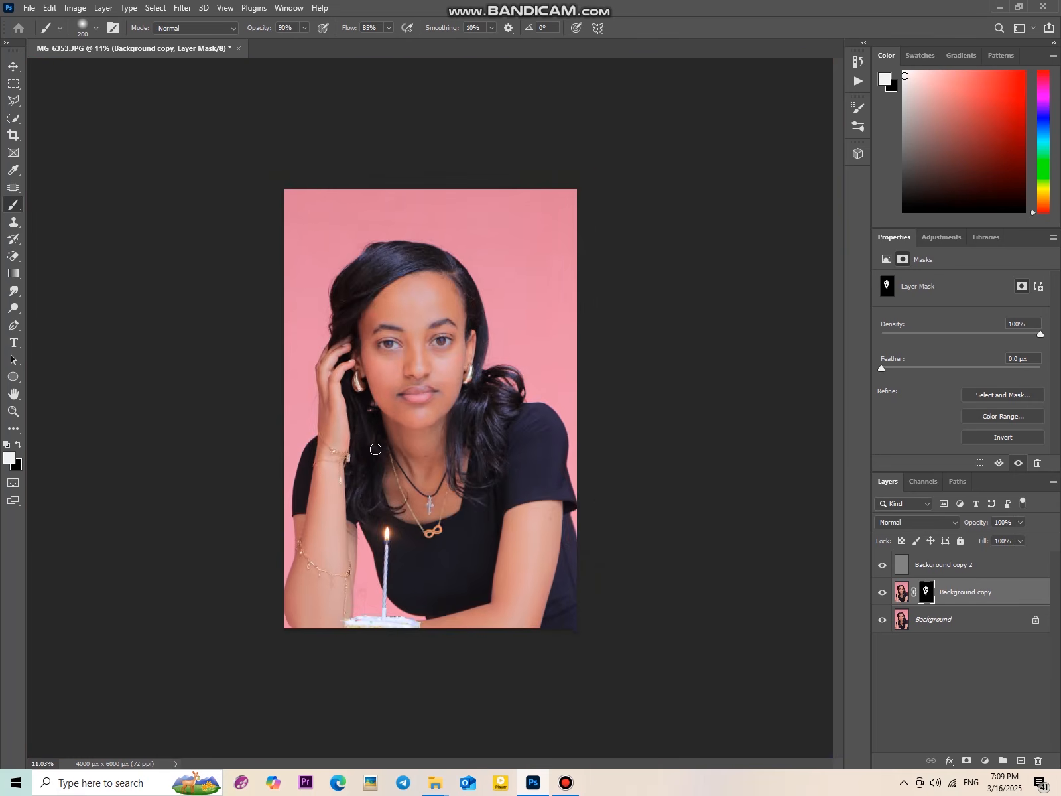
scroll(273, 309, up, 6)
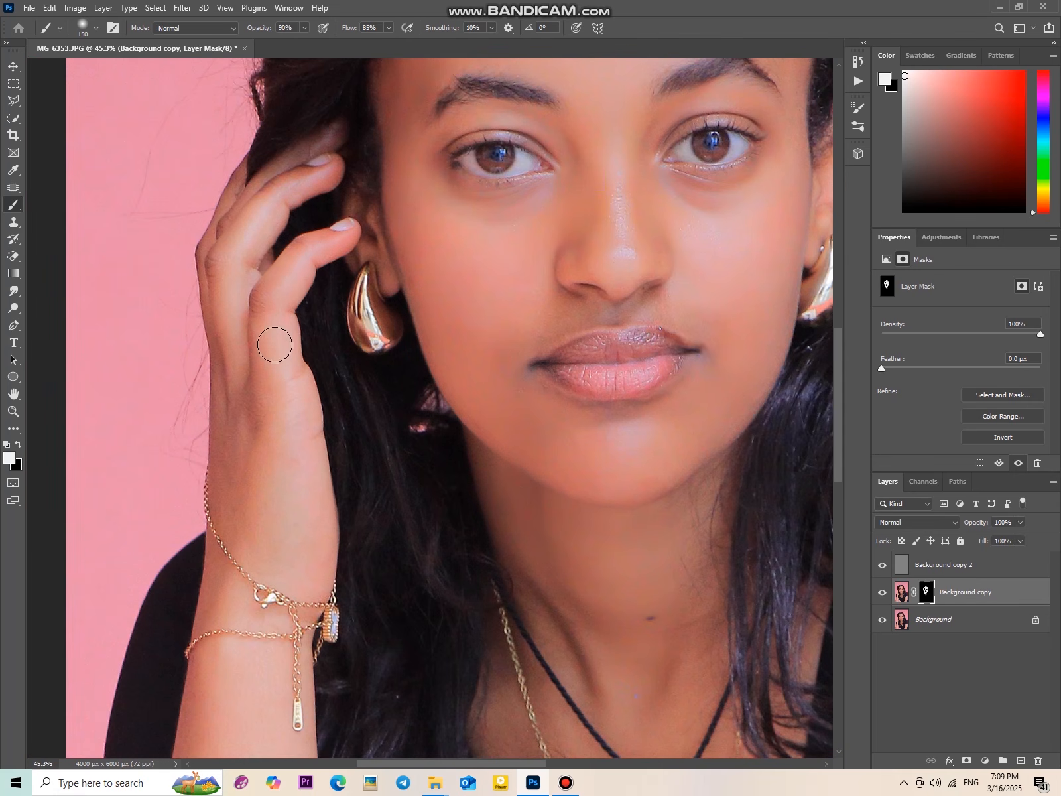
key(bracketright)
Paint the mask over the skin of both arms, enlarging the brush from 250 to 400 px
scroll(273, 466, down, 4)
key(bracketright)
key(bracketright)
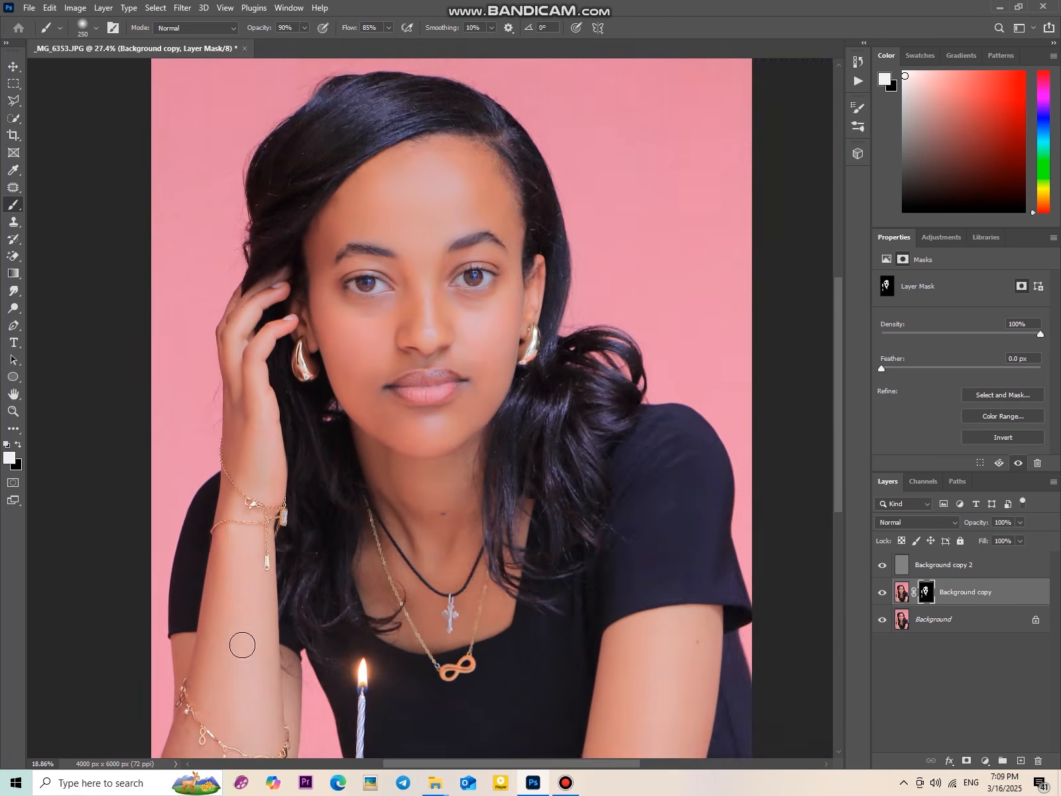
scroll(242, 644, up, 1)
scroll(283, 473, down, 2)
key(bracketright)
scroll(643, 553, down, 1)
key(bracketright)
key(bracketright)
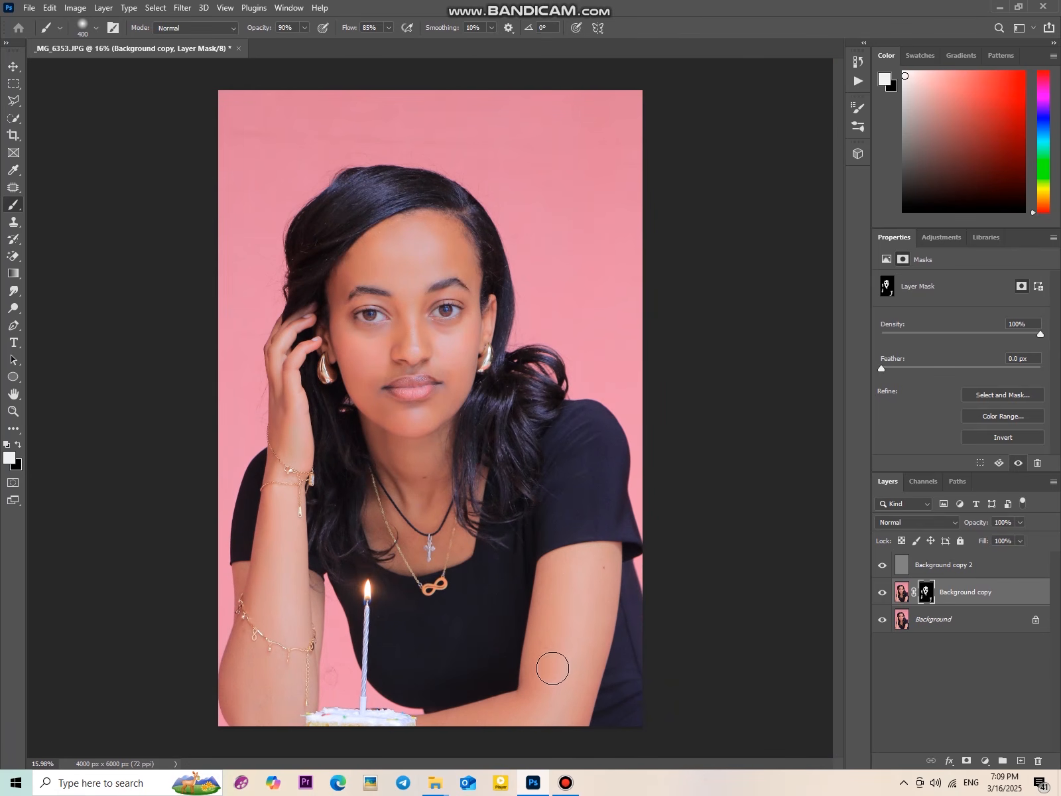
Touch up the mask on the neck and chest around the necklaces with a 175 px brush
scroll(402, 515, up, 5)
key(bracketleft)
key(bracketleft)
key(bracketleft)
key(bracketleft)
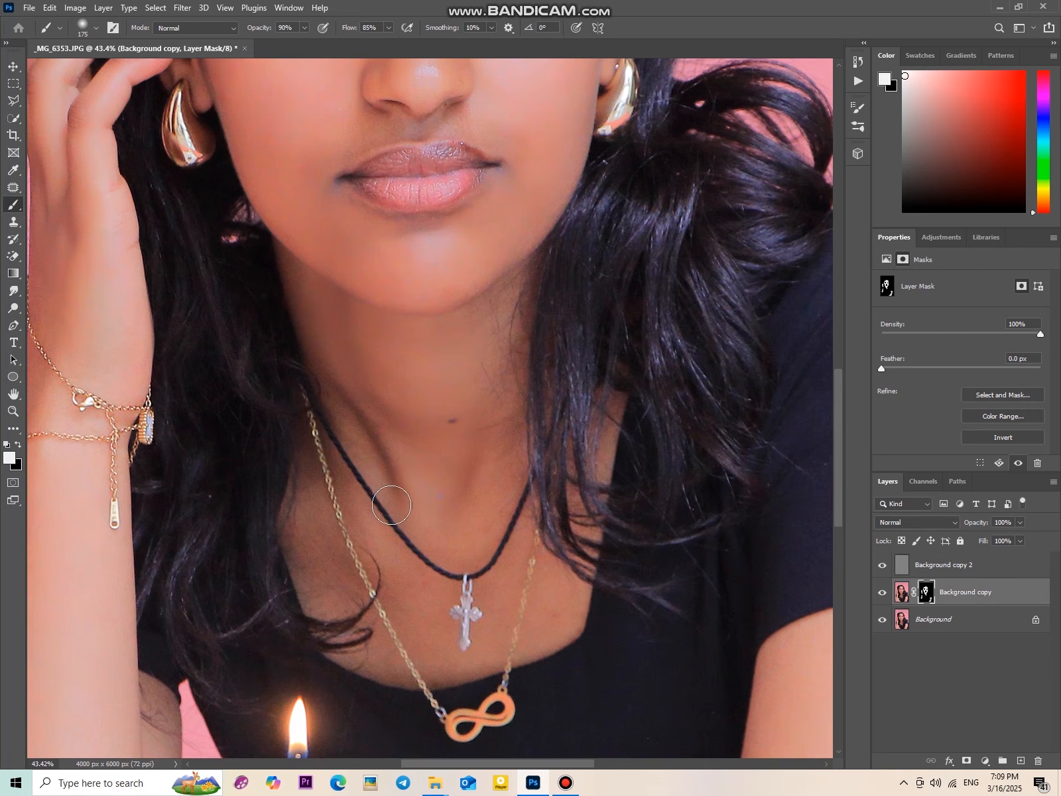
scroll(427, 491, down, 2)
scroll(426, 138, up, 3)
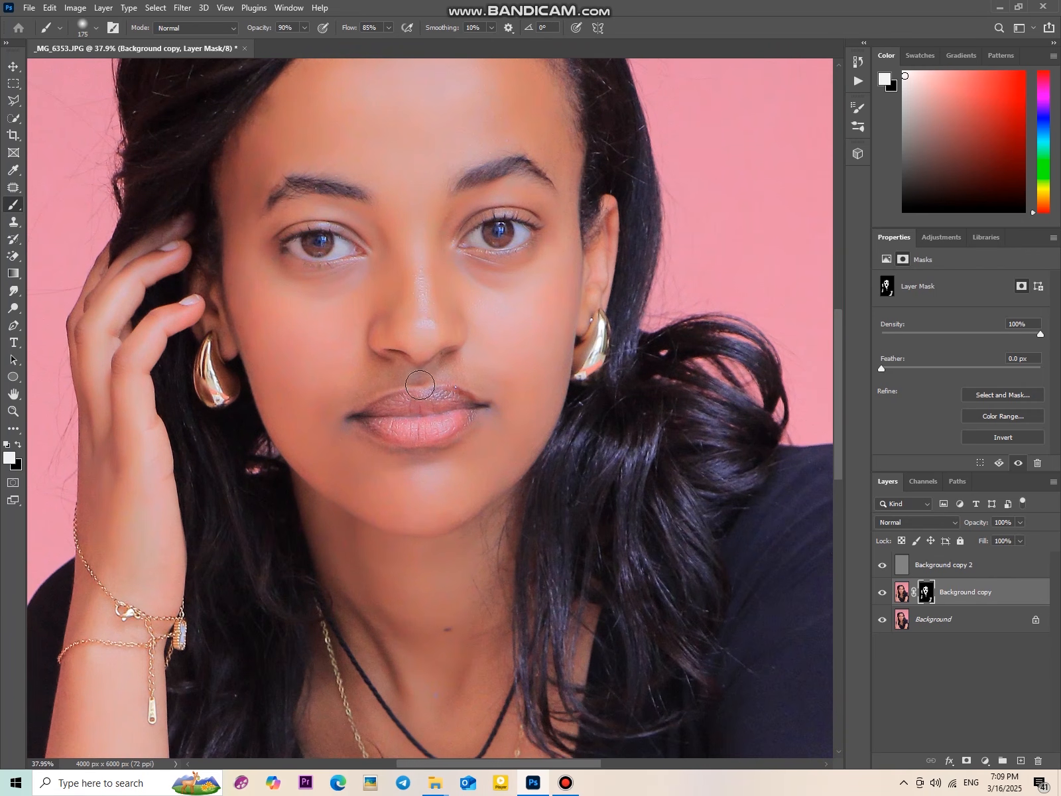
Set the brush to 200 px and examine the smoothed skin up close and across the whole portrait
scroll(508, 400, down, 2)
key(bracketright)
key(bracketright)
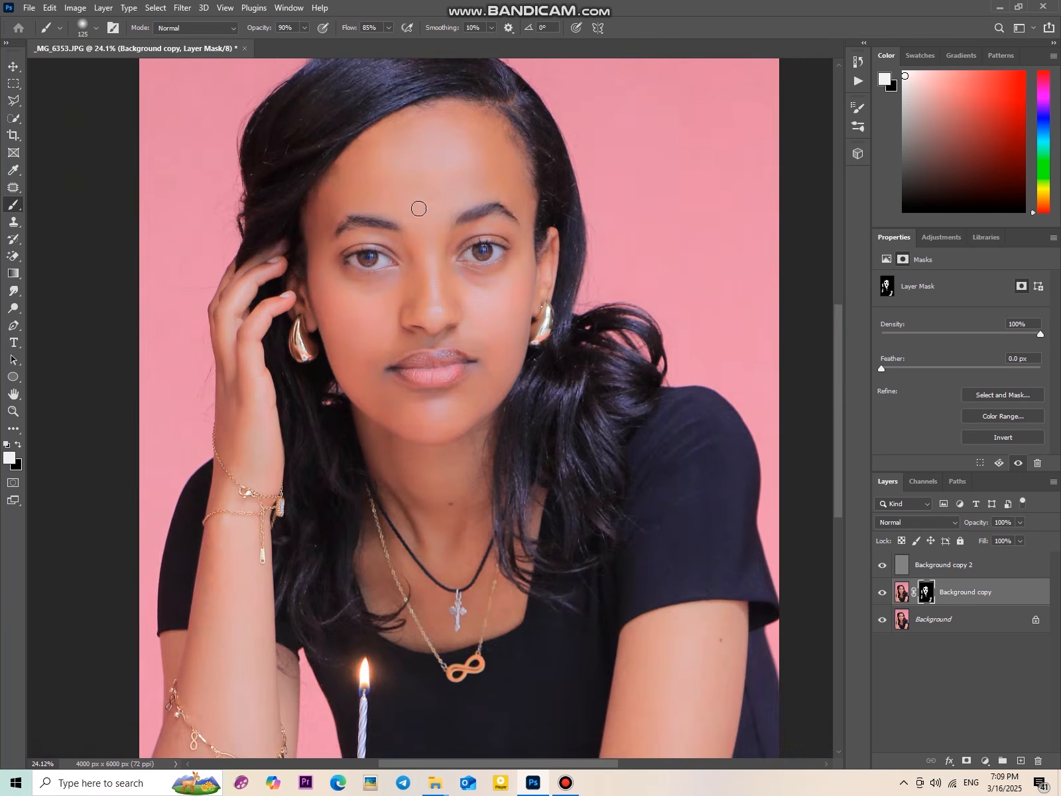
scroll(417, 207, up, 2)
scroll(400, 175, down, 2)
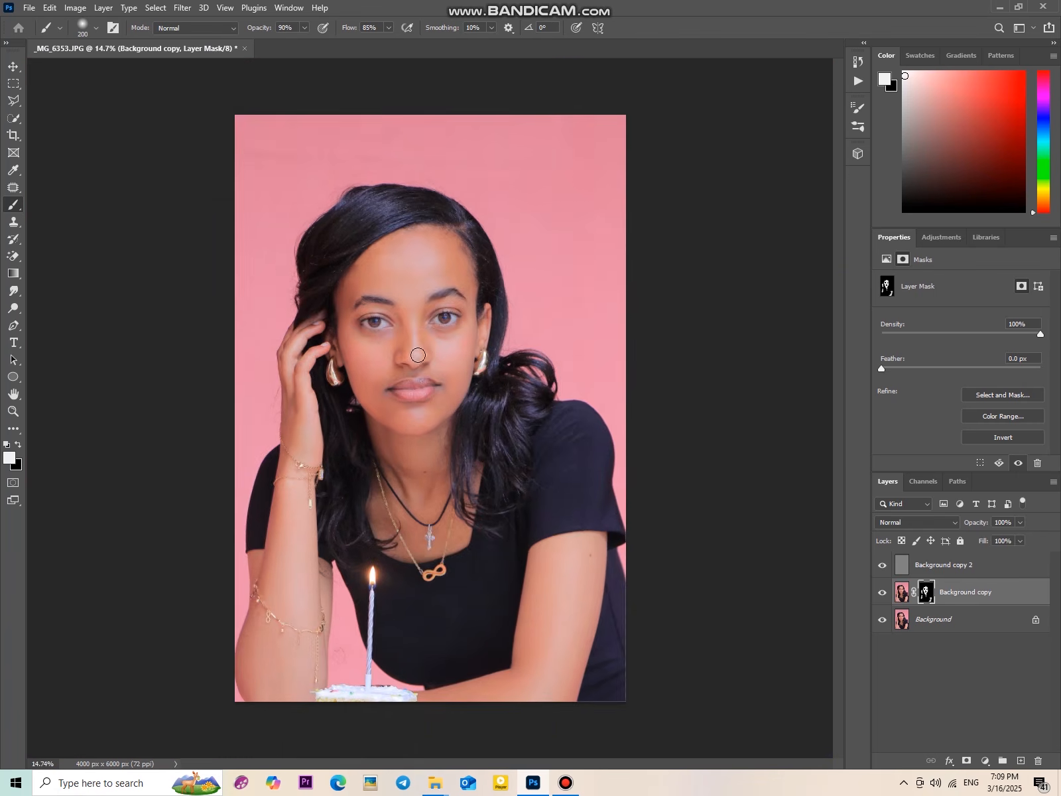
scroll(410, 279, up, 1)
scroll(402, 218, up, 2)
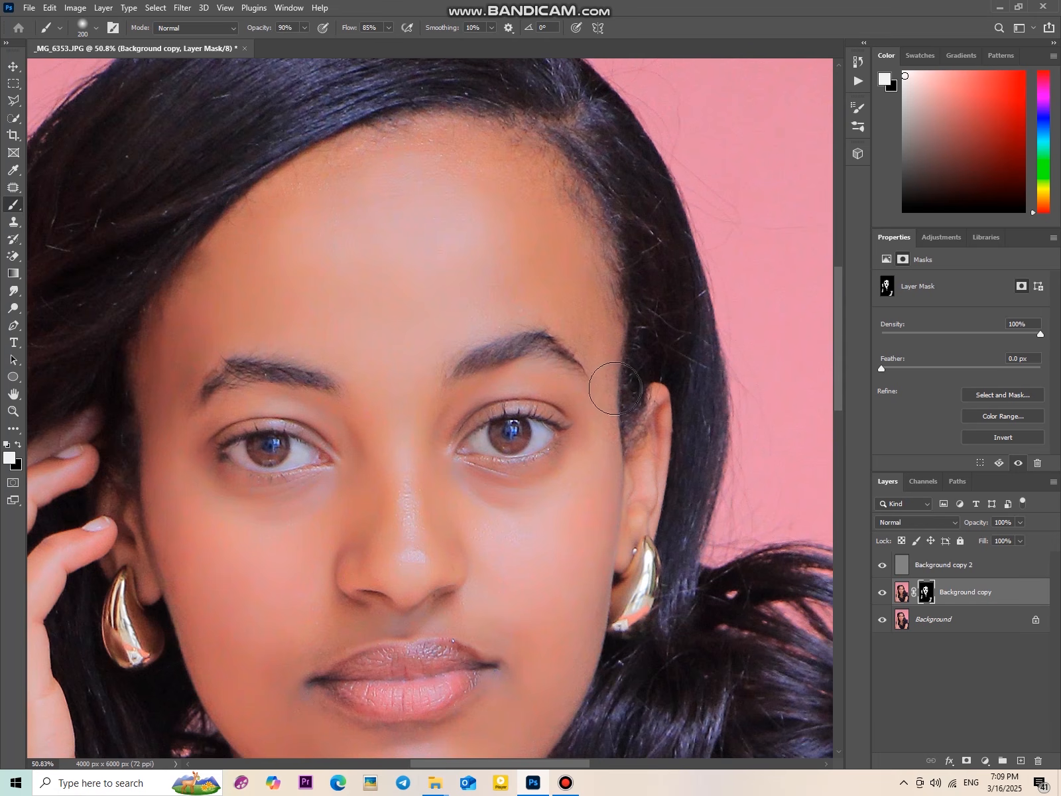
scroll(405, 218, down, 1)
scroll(405, 218, up, 1)
Hide and show the Background copy layer repeatedly to compare the skin before and after smoothing
click(883, 593)
click(883, 593)
scroll(485, 497, down, 1)
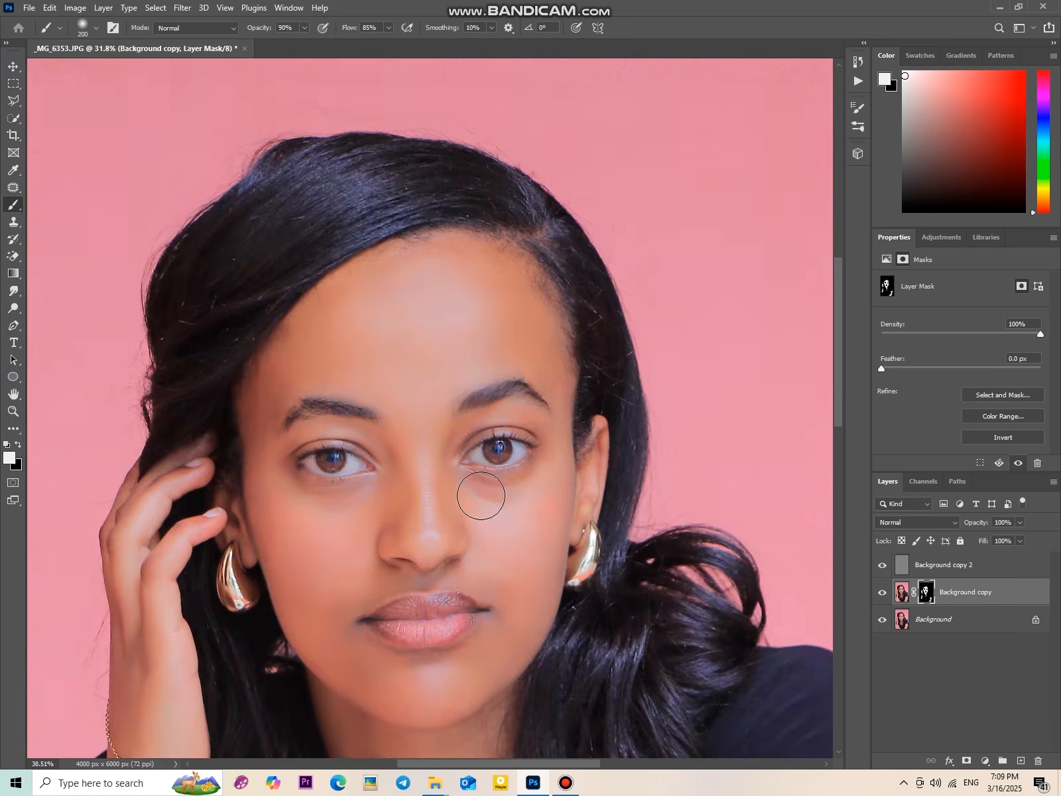
scroll(485, 498, up, 2)
click(883, 593)
click(883, 593)
click(883, 593)
click(883, 593)
Try merging the Background copy and Background copy 2 layers, and undo the merge
click(992, 590)
scroll(419, 322, down, 4)
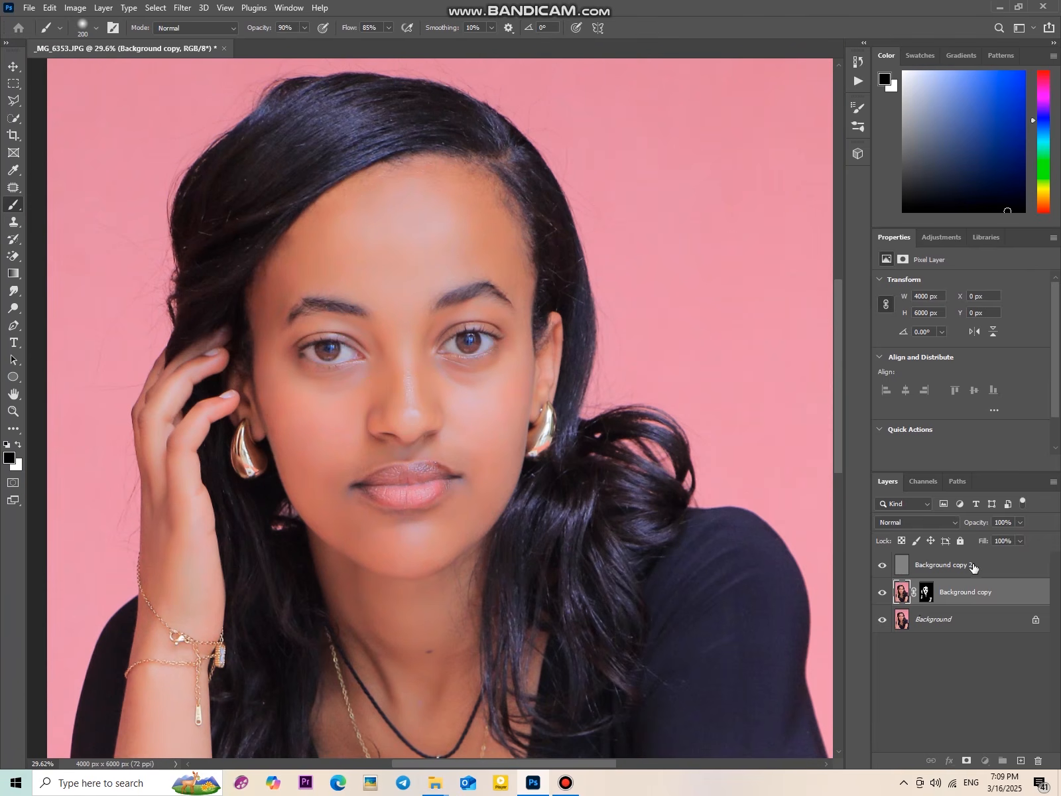
click(972, 565)
key(alt+bracketleft)
right_click(1005, 572)
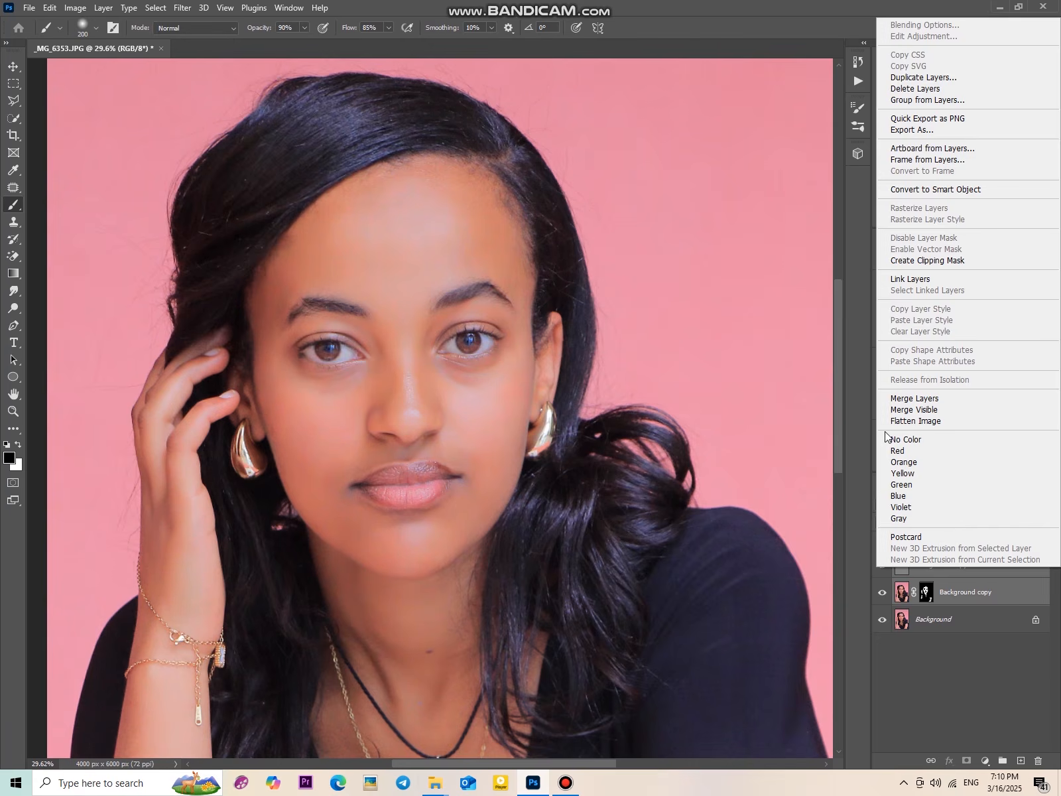
click(928, 400)
scroll(506, 471, down, 3)
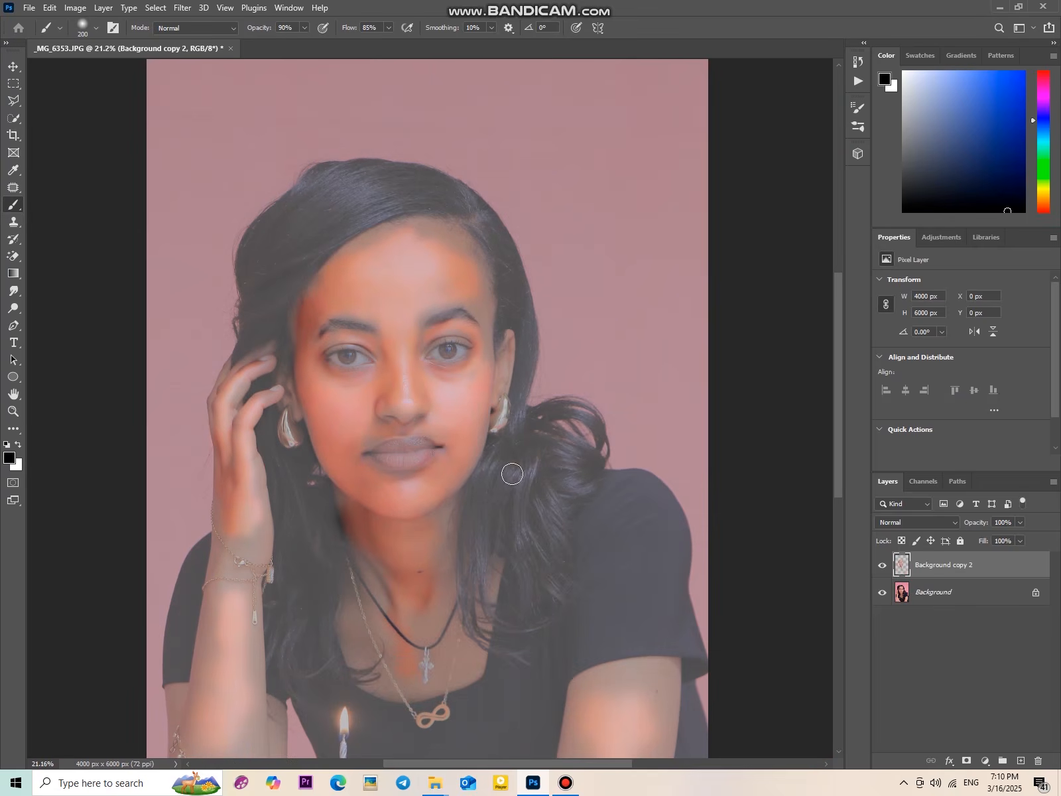
key(ctrl+z)
scroll(704, 488, up, 3)
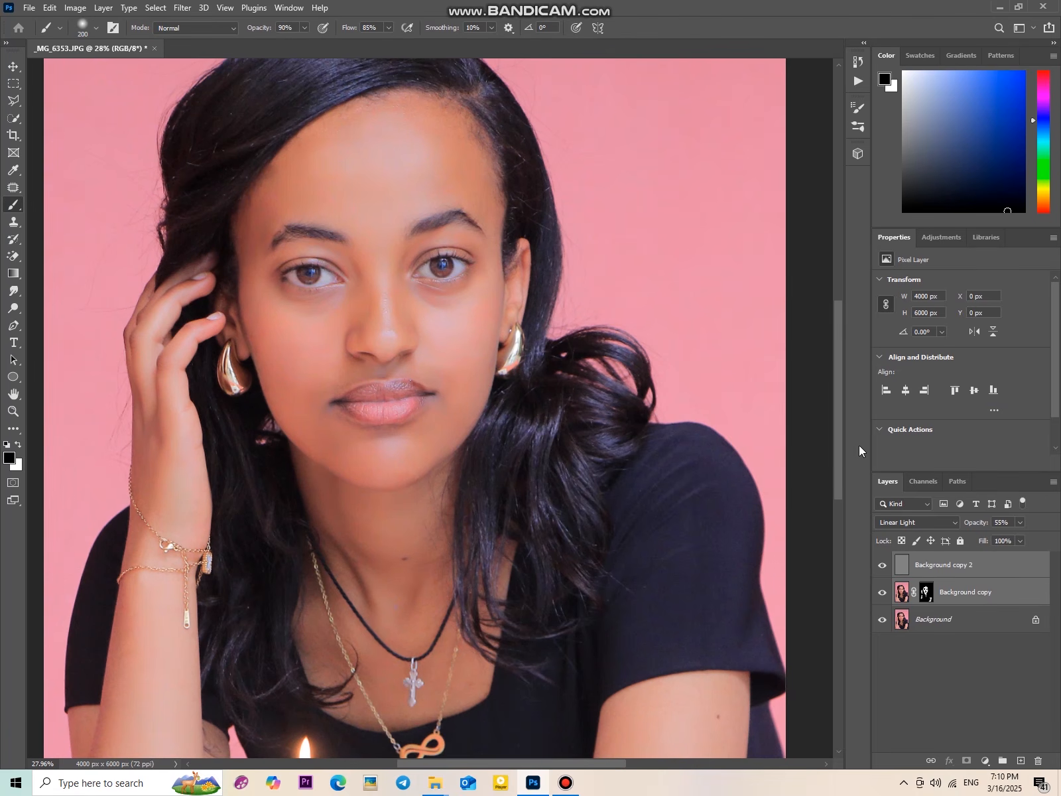
Select only the Background copy layer, switch to the Move tool and review the retouched face
click(990, 601)
scroll(415, 232, down, 2)
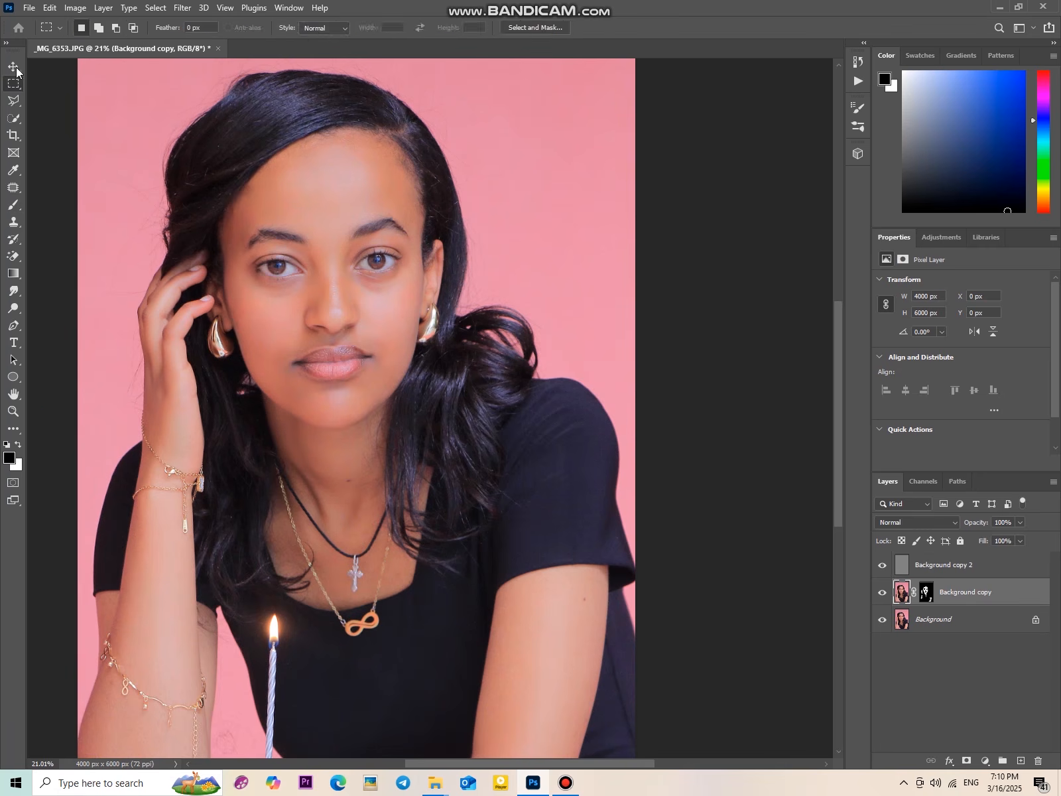
key(v)
scroll(415, 232, up, 2)
scroll(354, 189, down, 2)
scroll(358, 222, up, 4)
scroll(185, 244, down, 2)
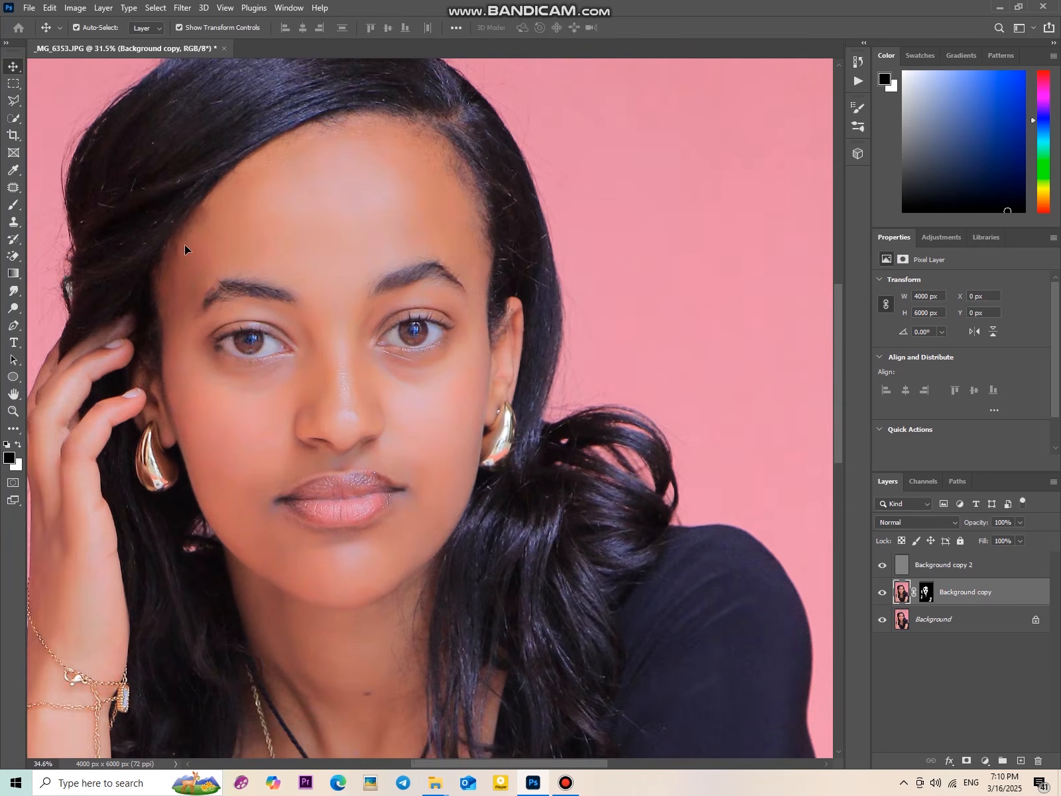
scroll(276, 268, up, 1)
scroll(263, 206, down, 3)
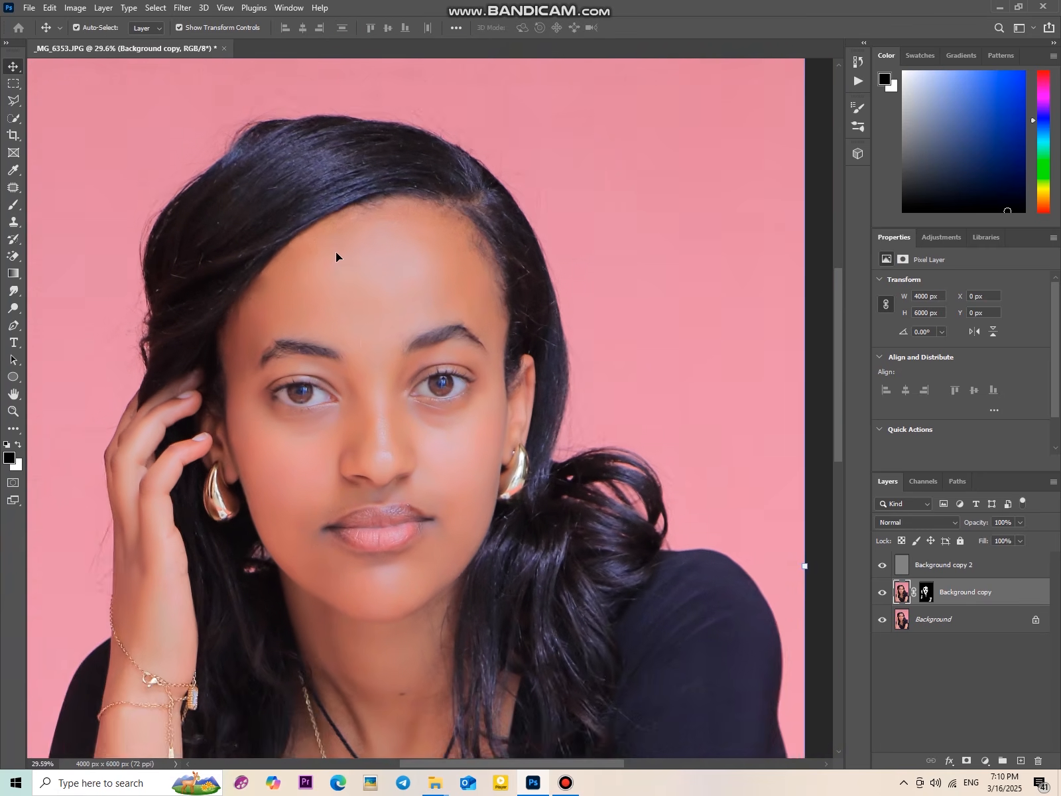